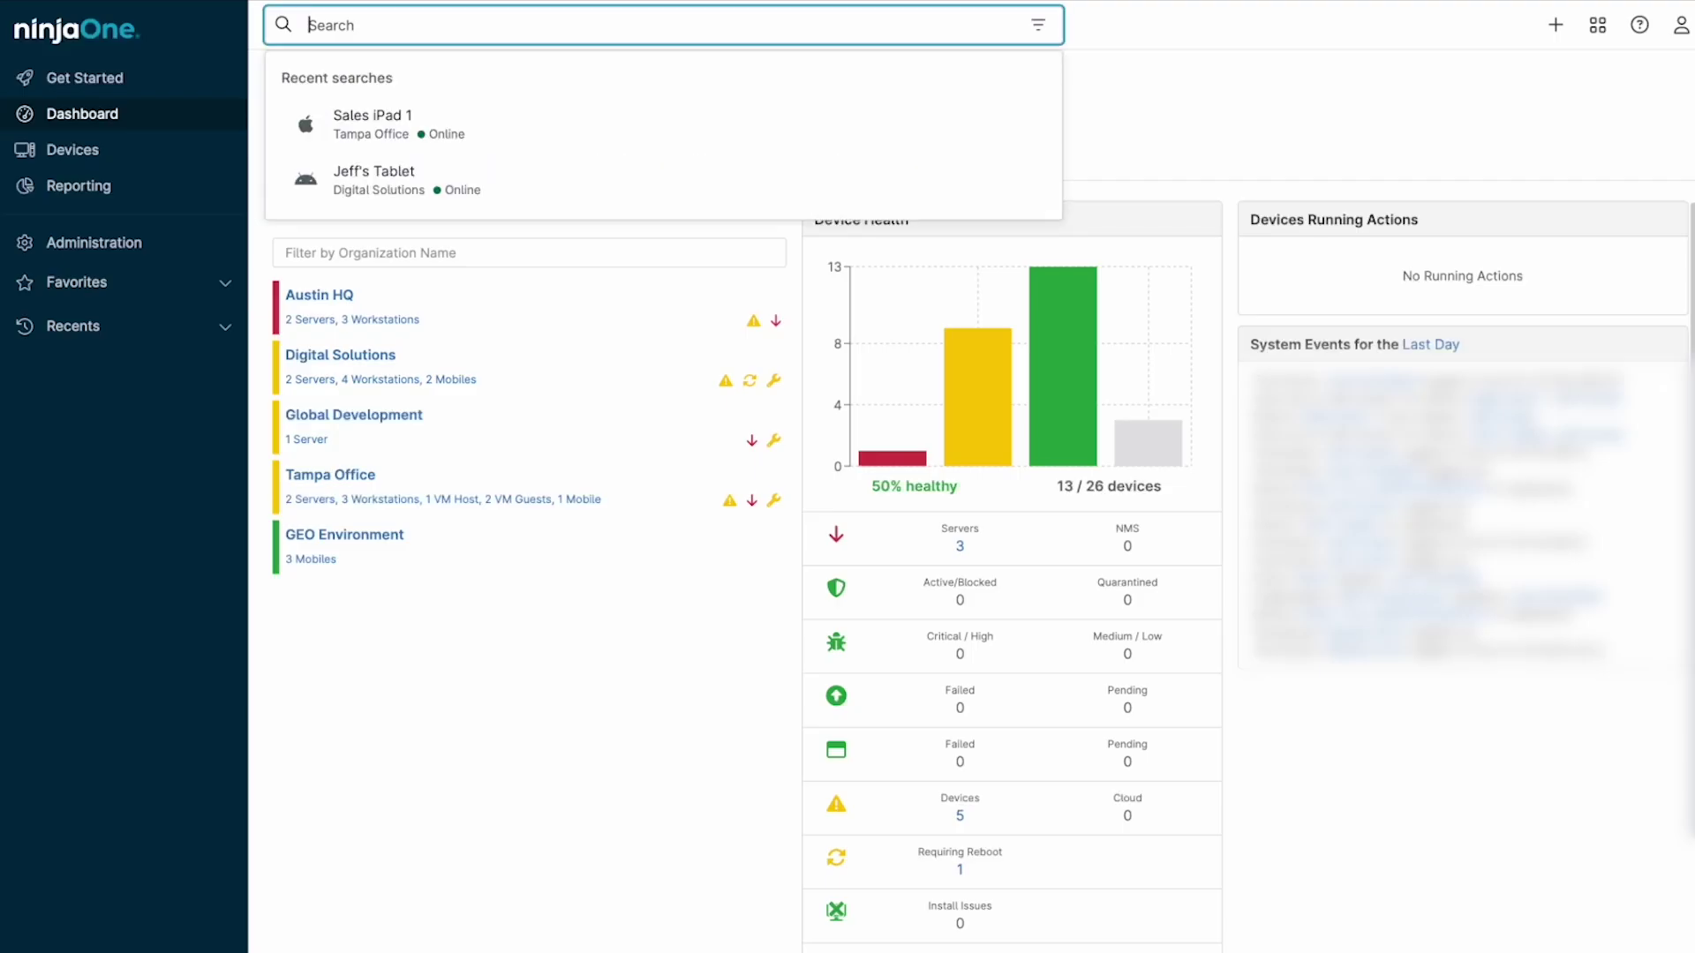
{"action": "type", "text": "Jeff Hunter"}
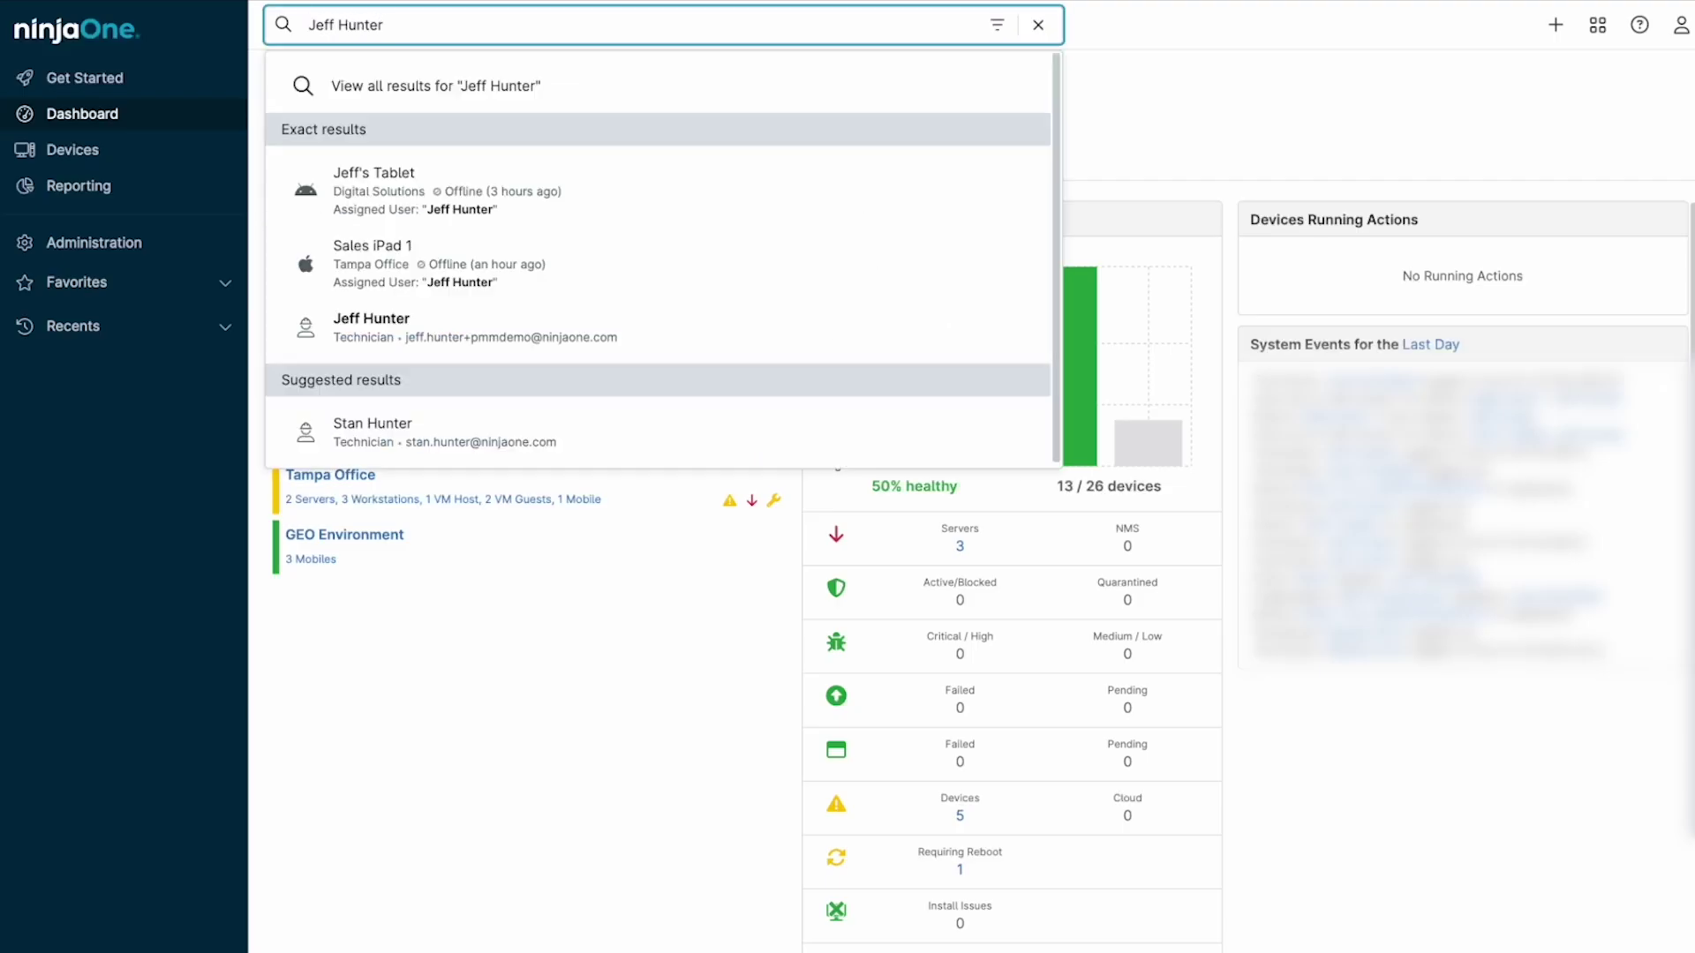
{"action": "left_click", "coordinate": [813, 257]}
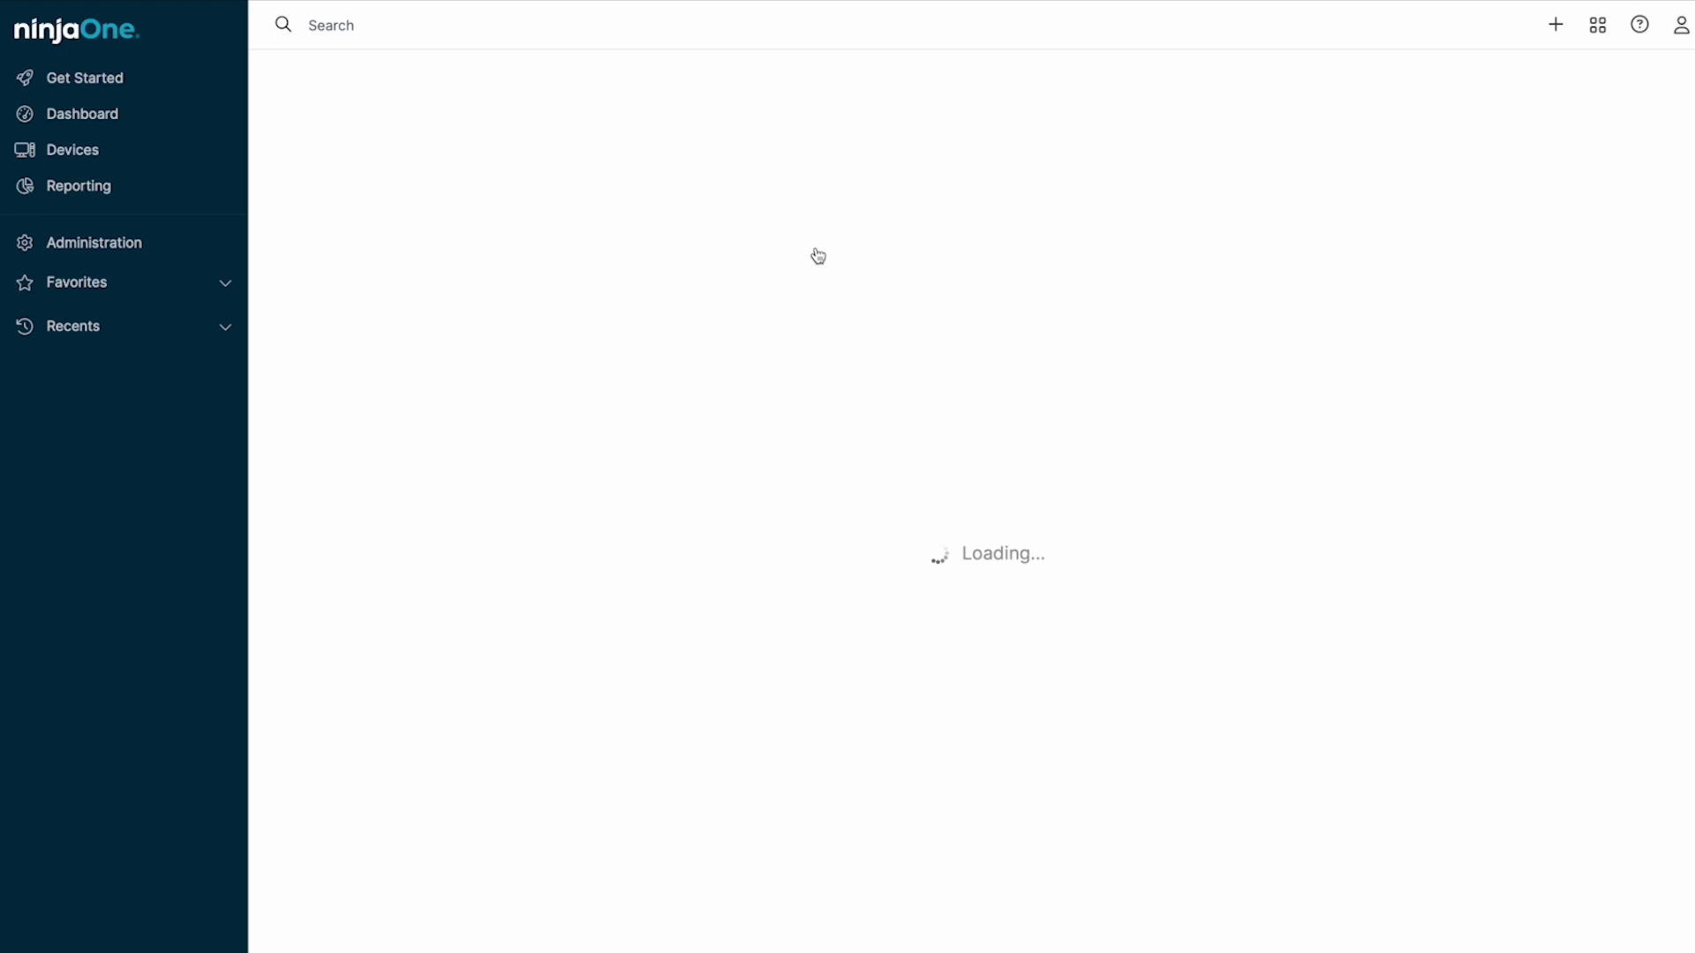
{"action": "left_click", "coordinate": [487, 114]}
{"action": "mouse_move", "coordinate": [563, 196]}
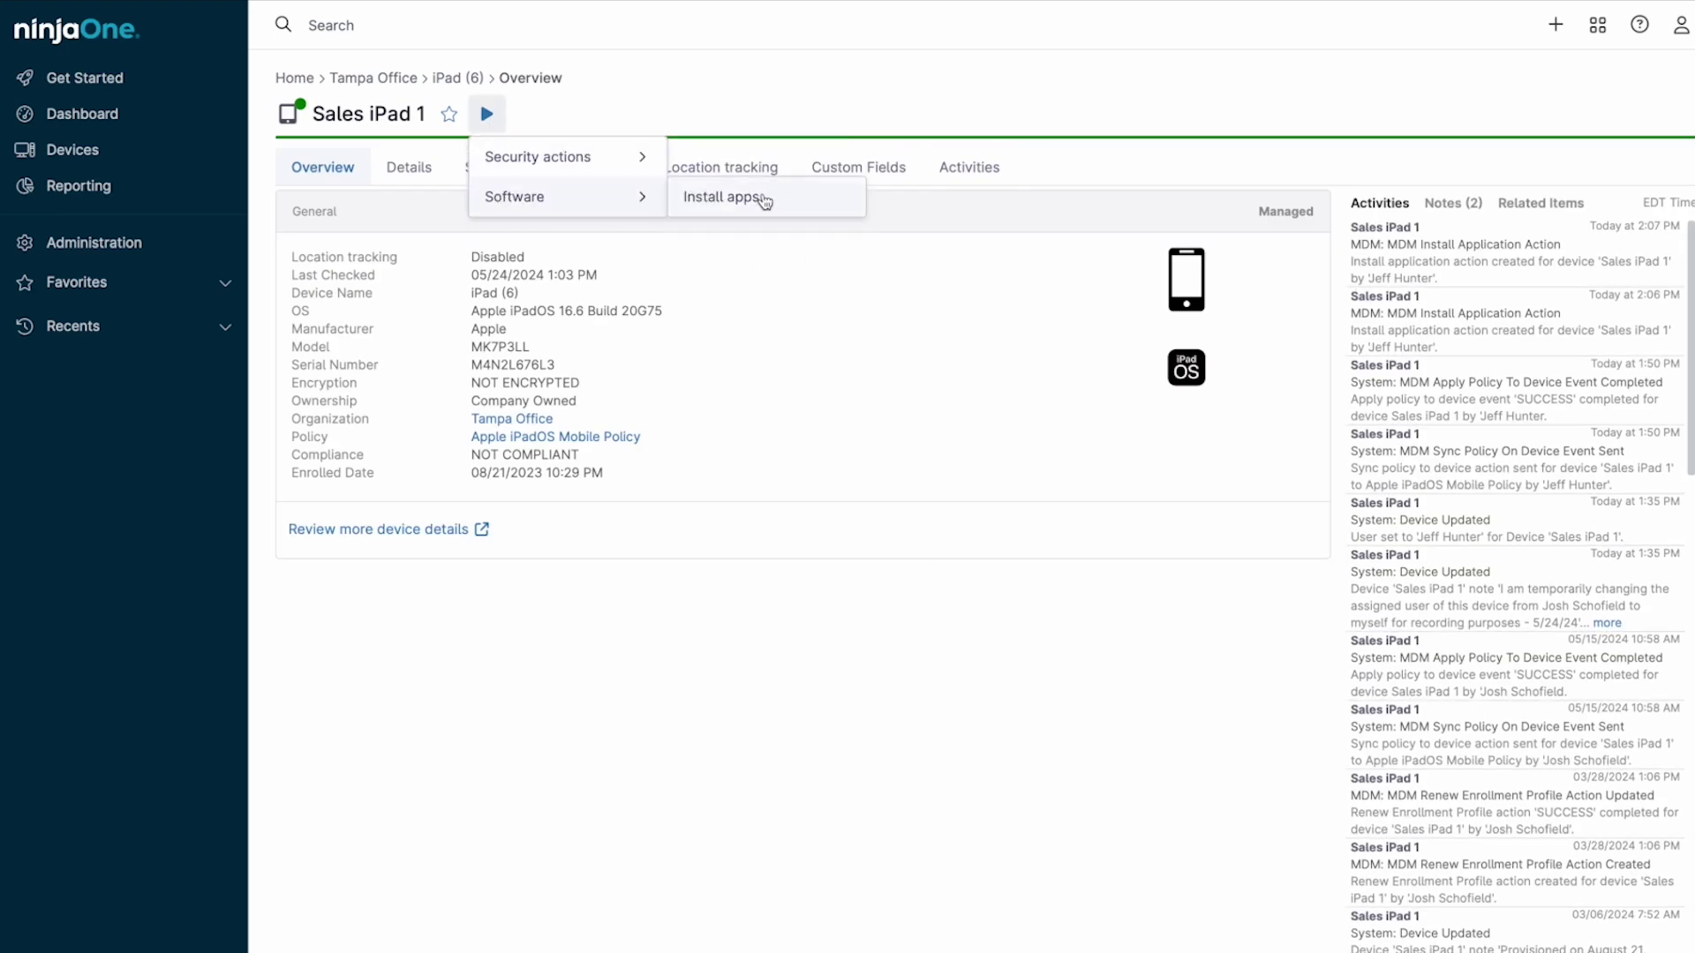
{"action": "left_click", "coordinate": [762, 199]}
{"action": "left_click", "coordinate": [763, 284]}
{"action": "type", "text": "Outlook"}
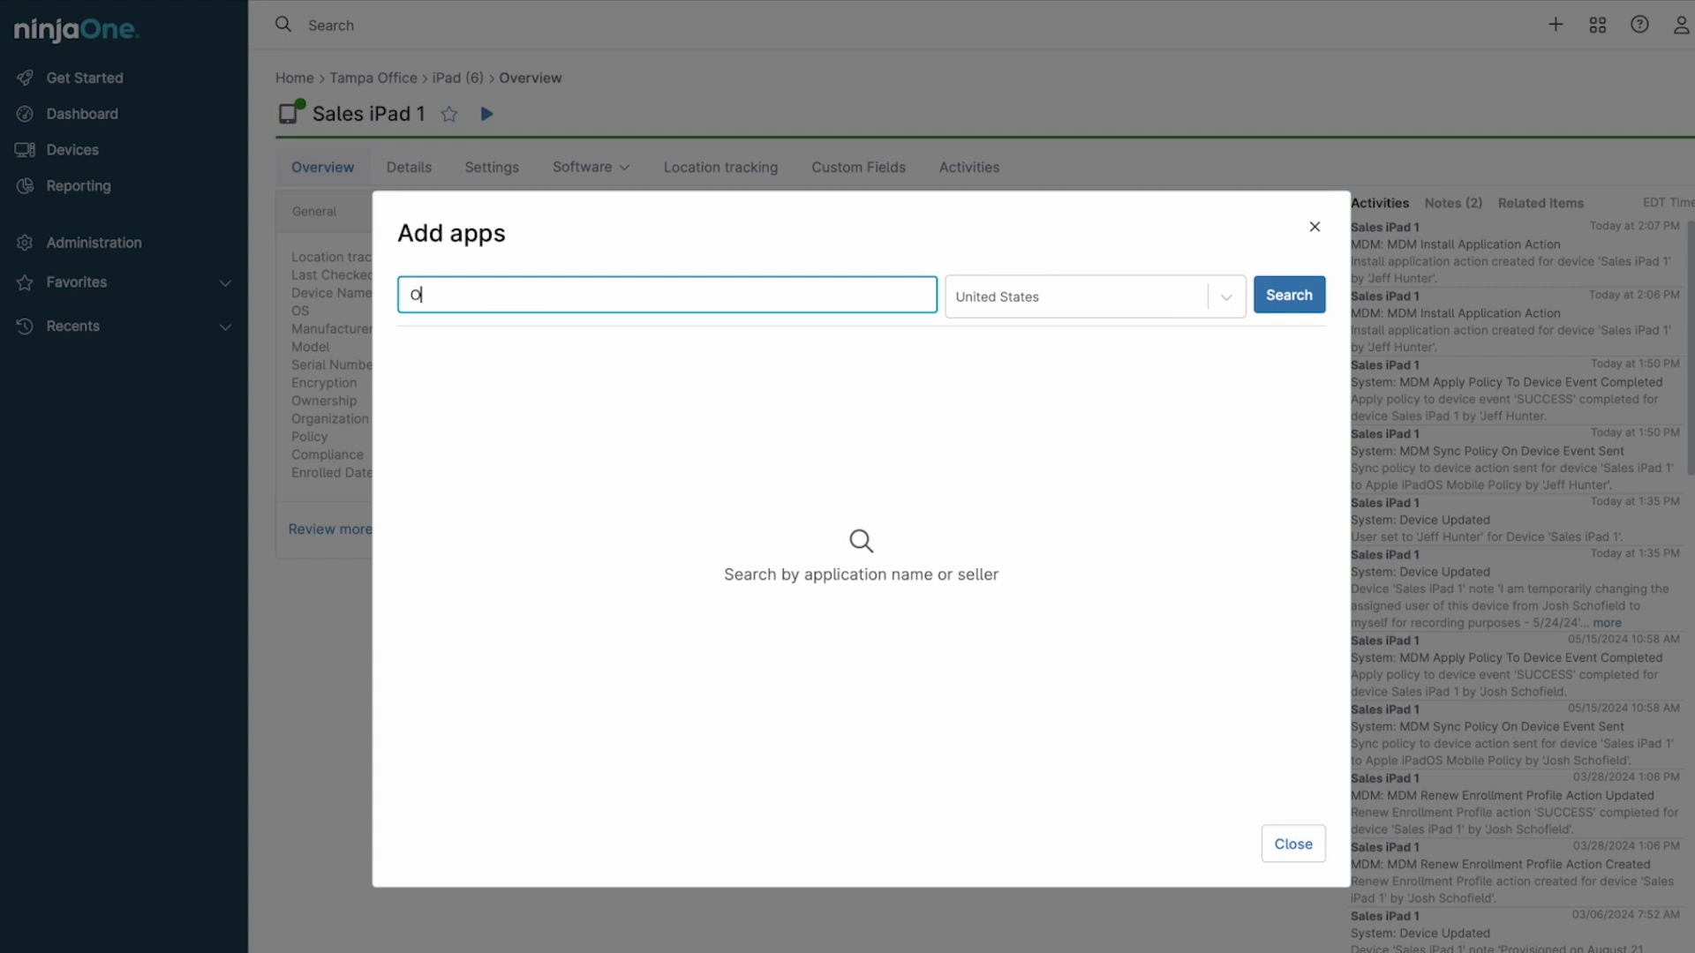
{"action": "key", "text": "Return"}
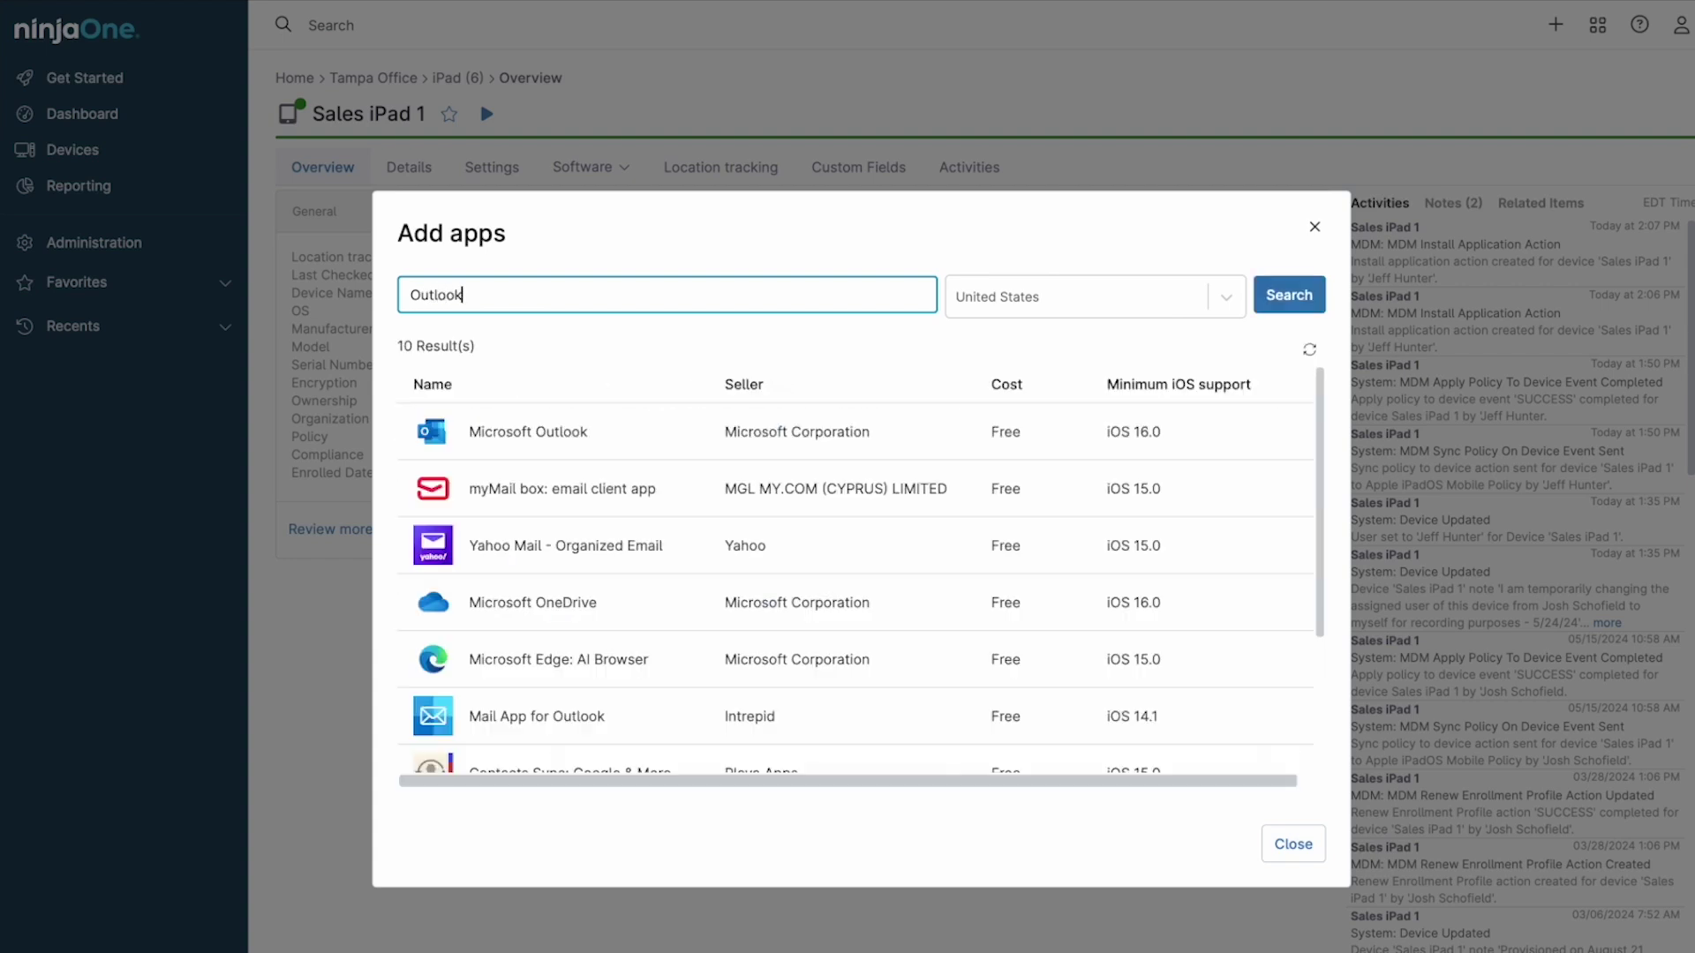
{"action": "left_click", "coordinate": [740, 432]}
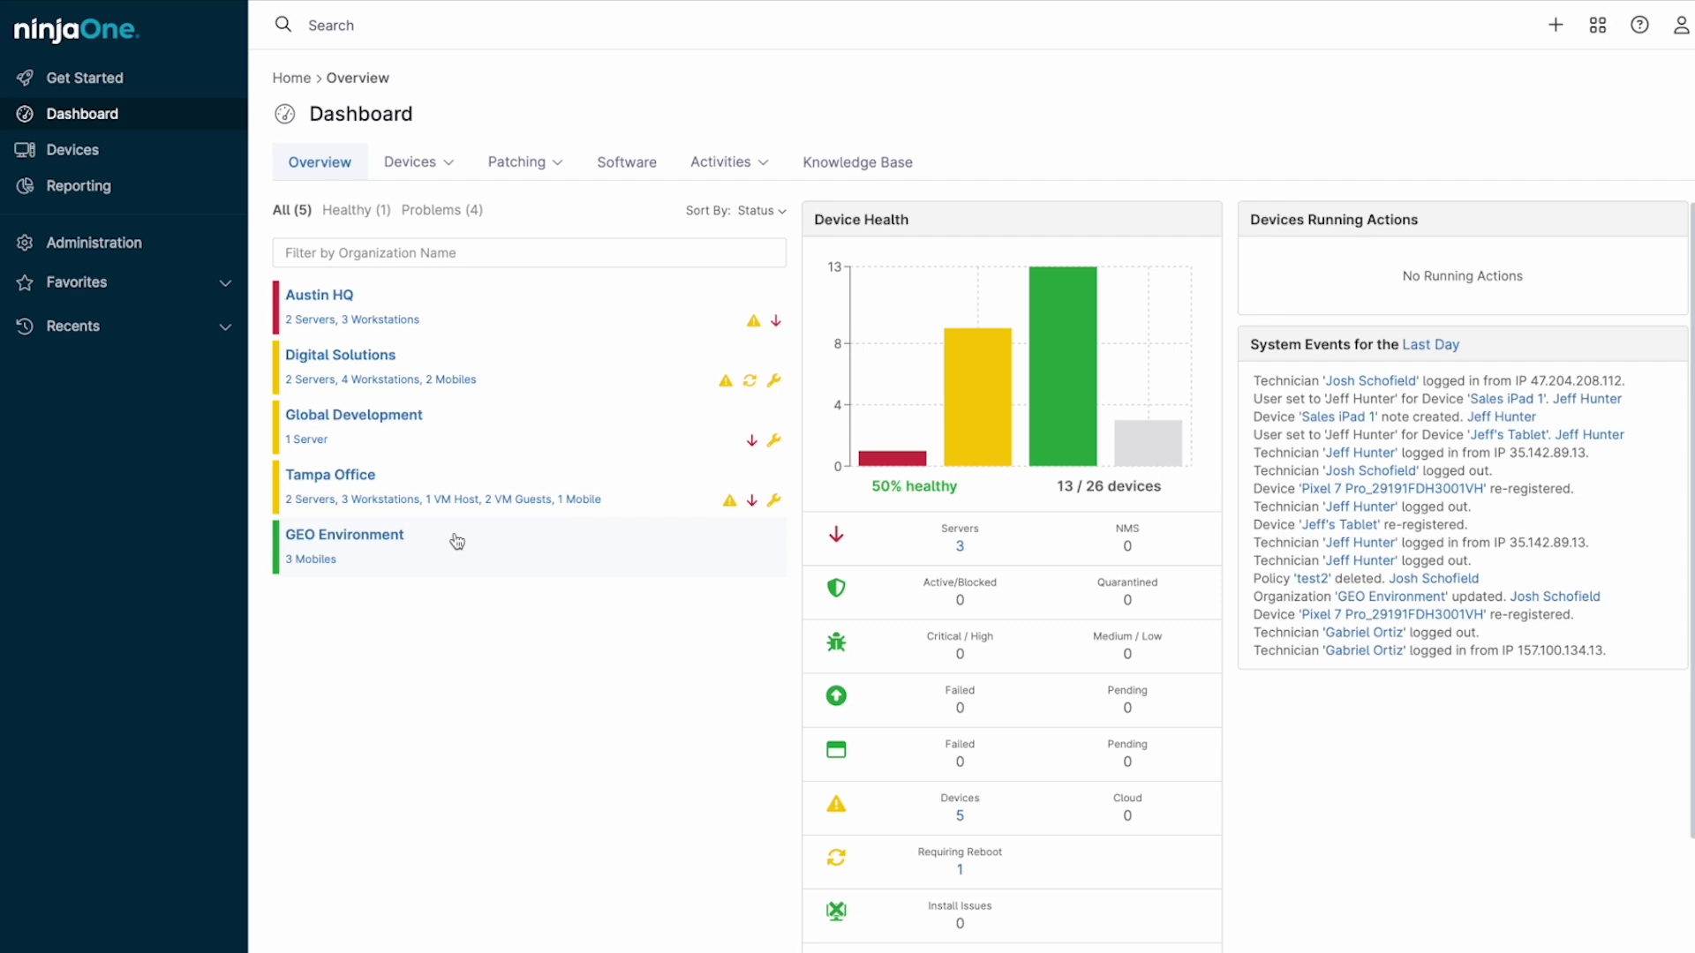
Open the Digital Solutions organization and then Jeff's Tablet details
{"action": "left_click", "coordinate": [452, 362]}
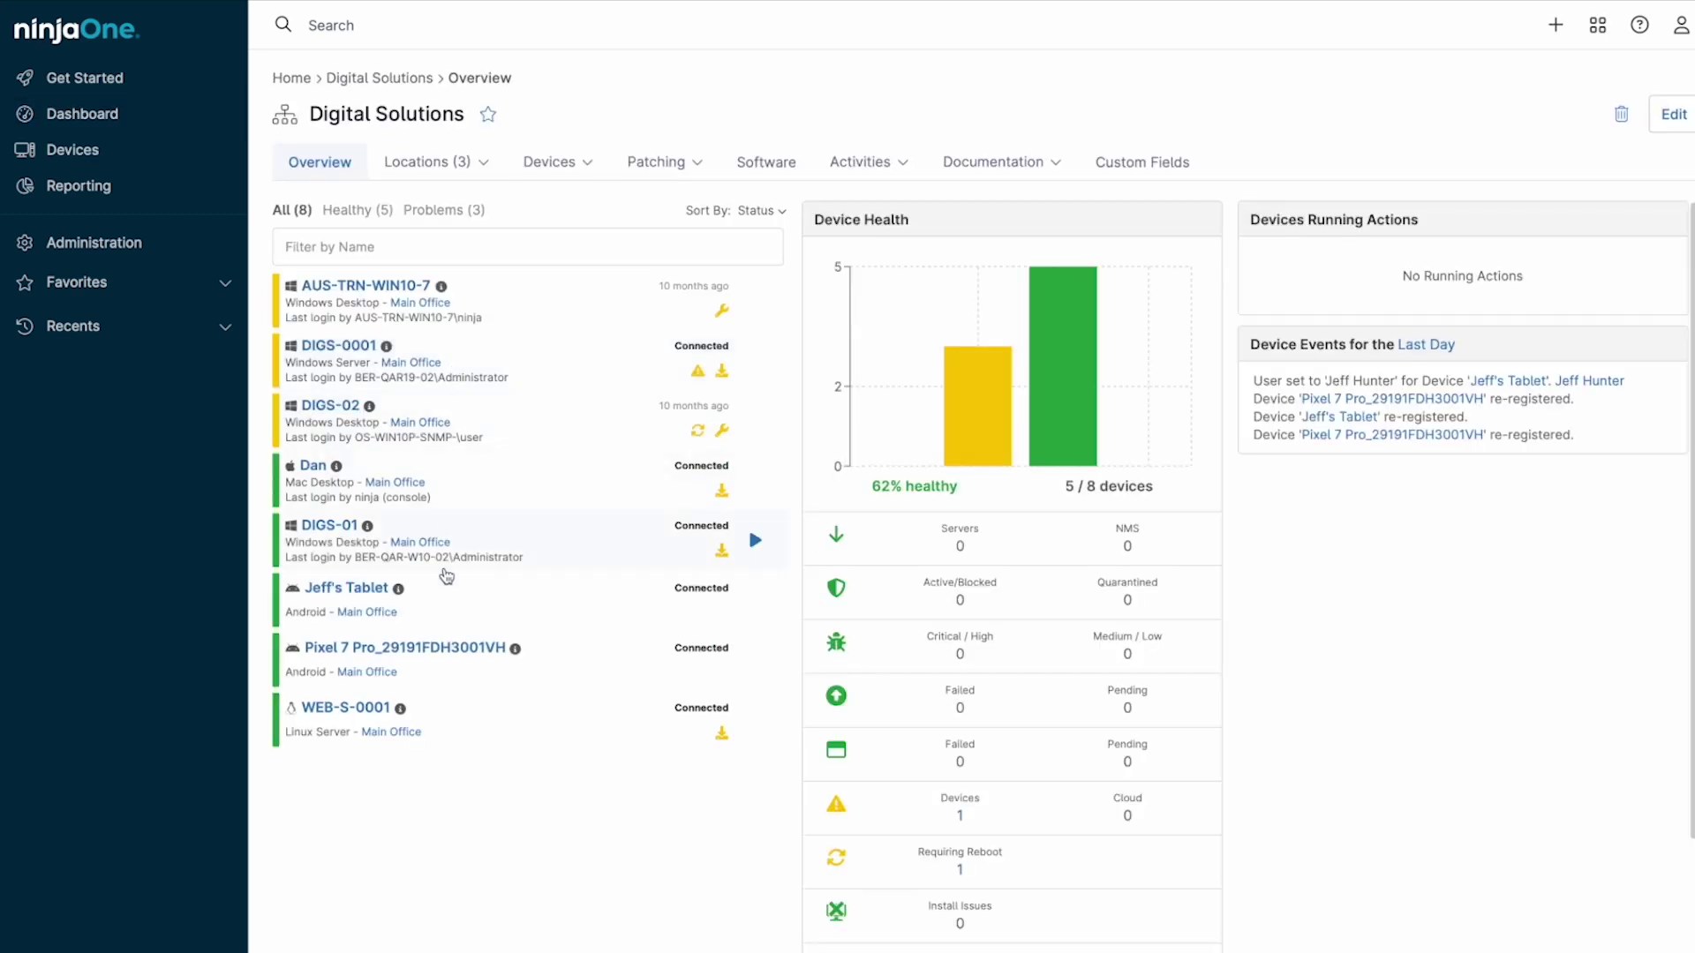
{"action": "left_click", "coordinate": [441, 591]}
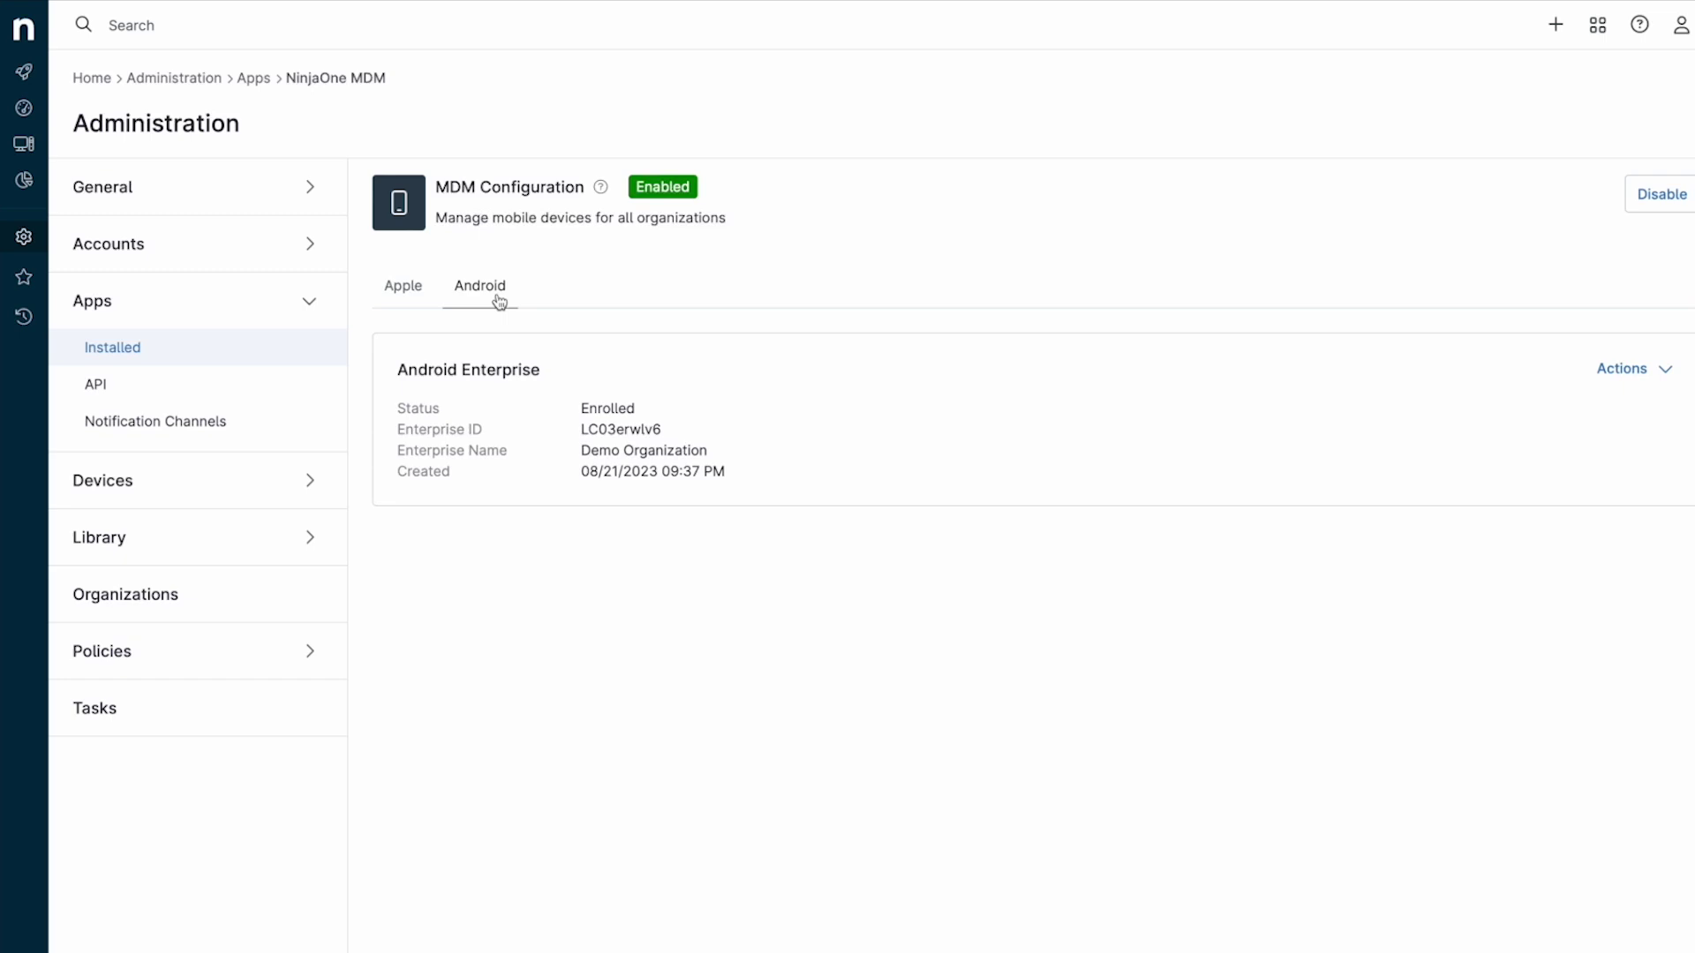
View the Apple MDM enrollment settings, then begin adding a new mobile device
{"action": "left_click", "coordinate": [422, 293]}
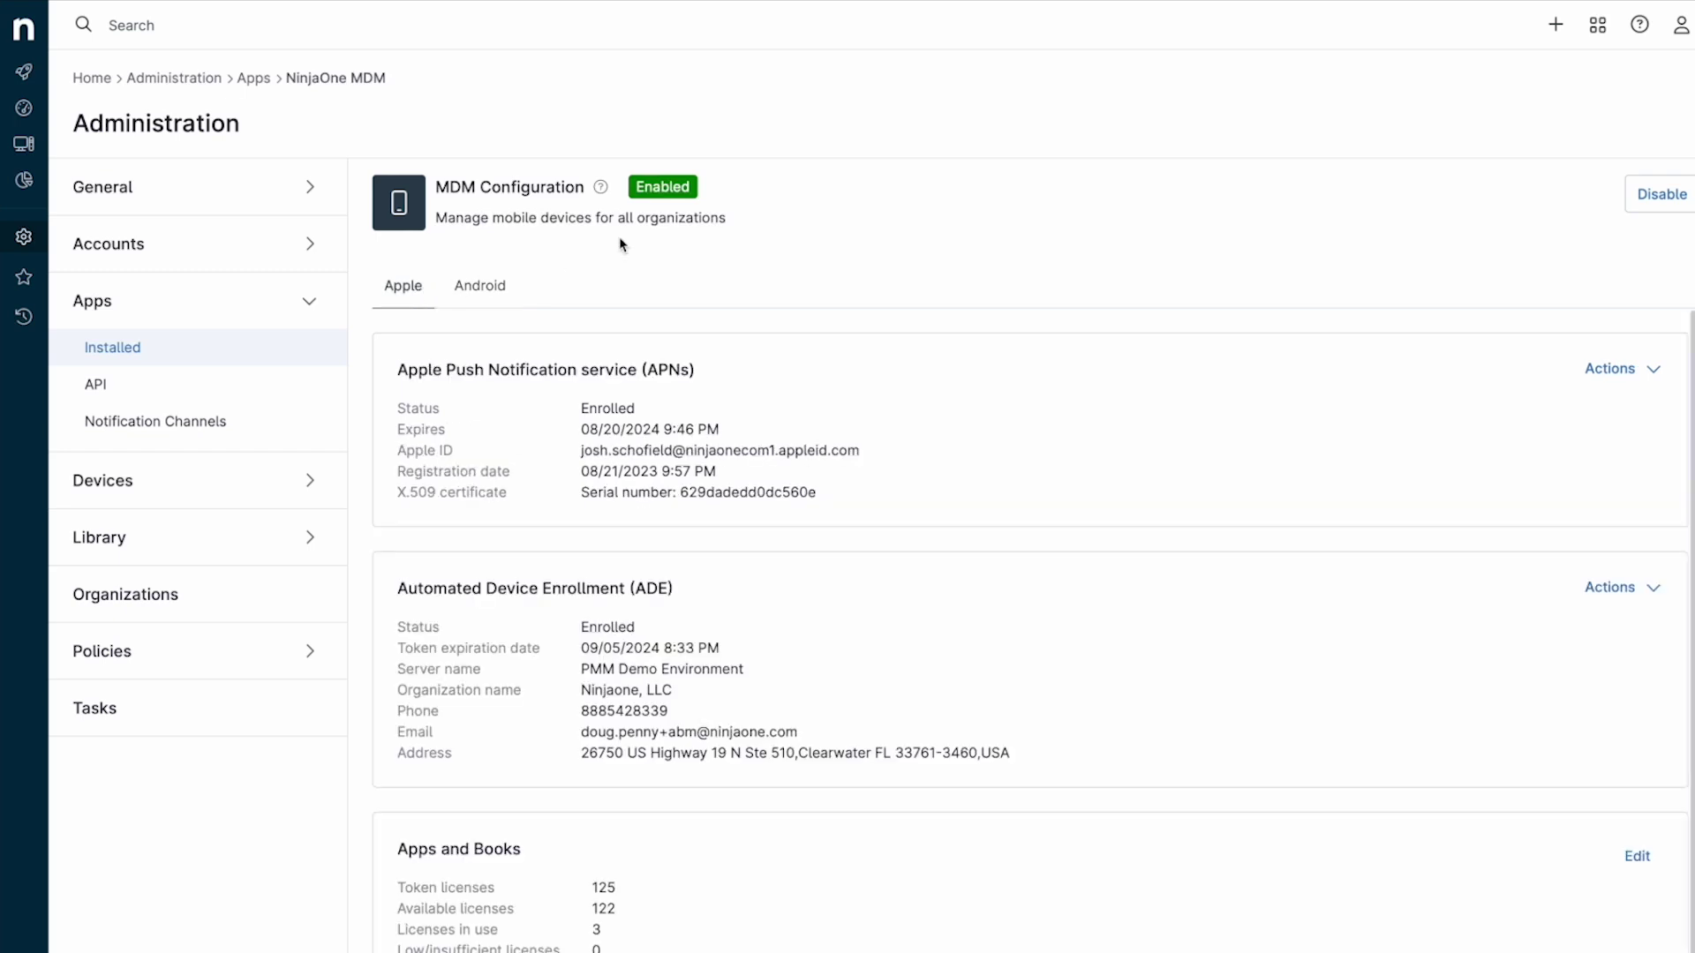
{"action": "left_click", "coordinate": [1555, 25]}
{"action": "left_click", "coordinate": [1511, 118]}
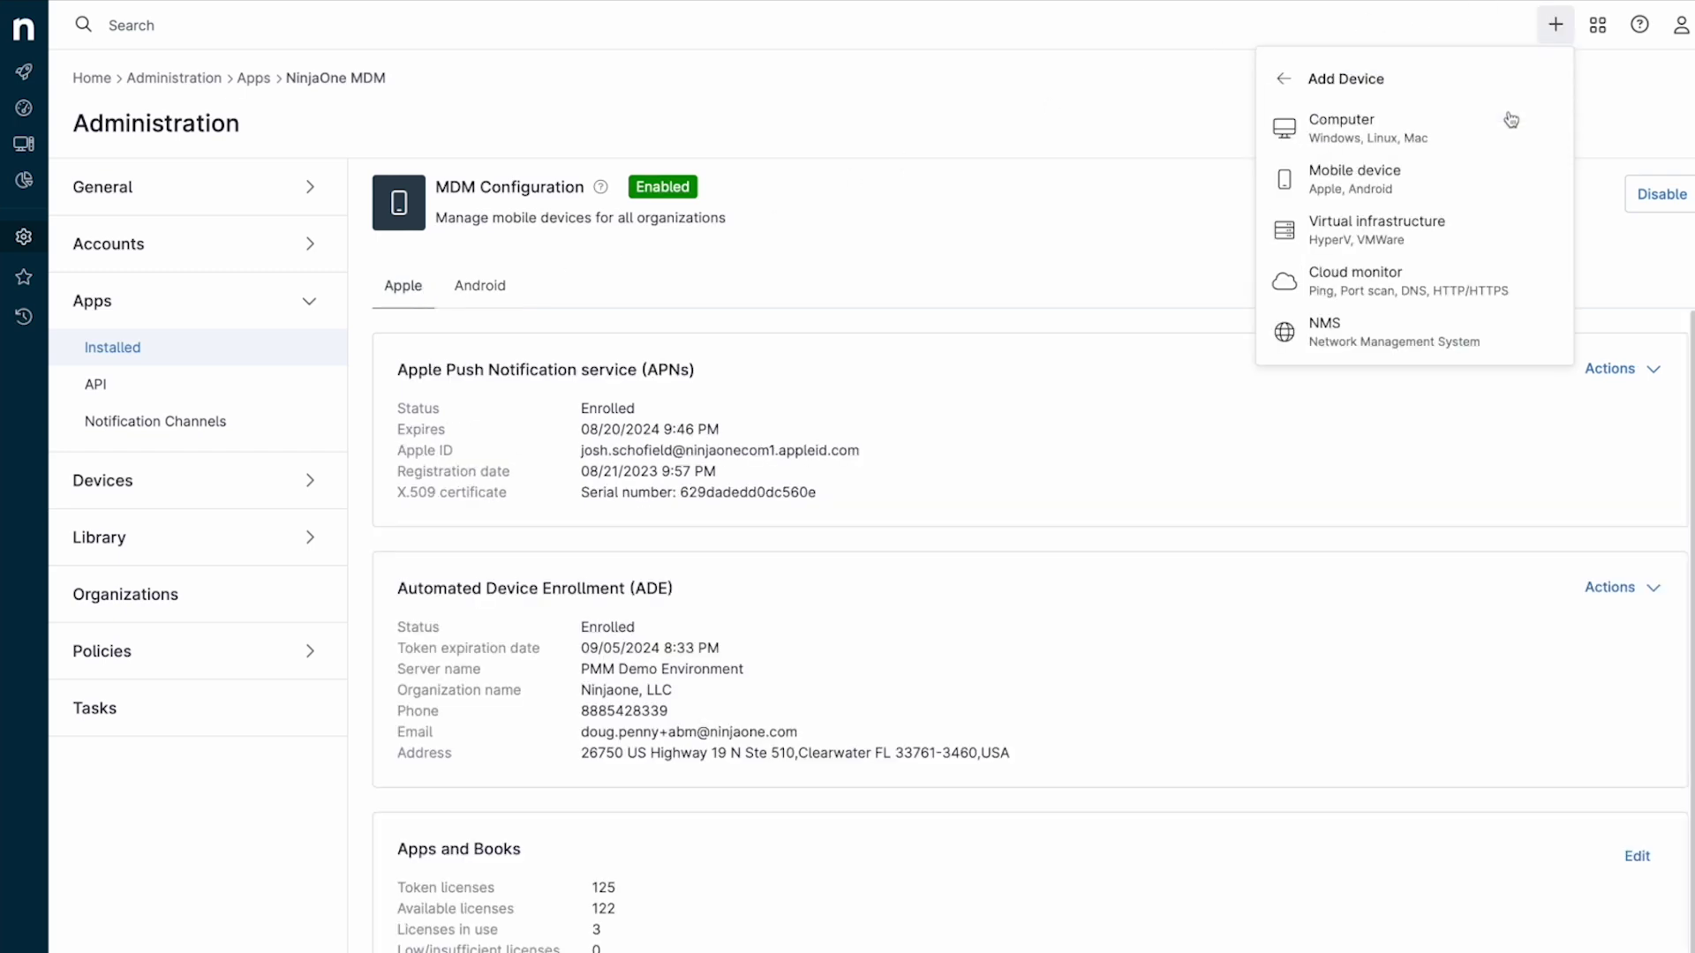
{"action": "left_click", "coordinate": [1502, 170]}
Generate an enrollment QR code for a For work device in Austin HQ
{"action": "left_click", "coordinate": [1161, 444]}
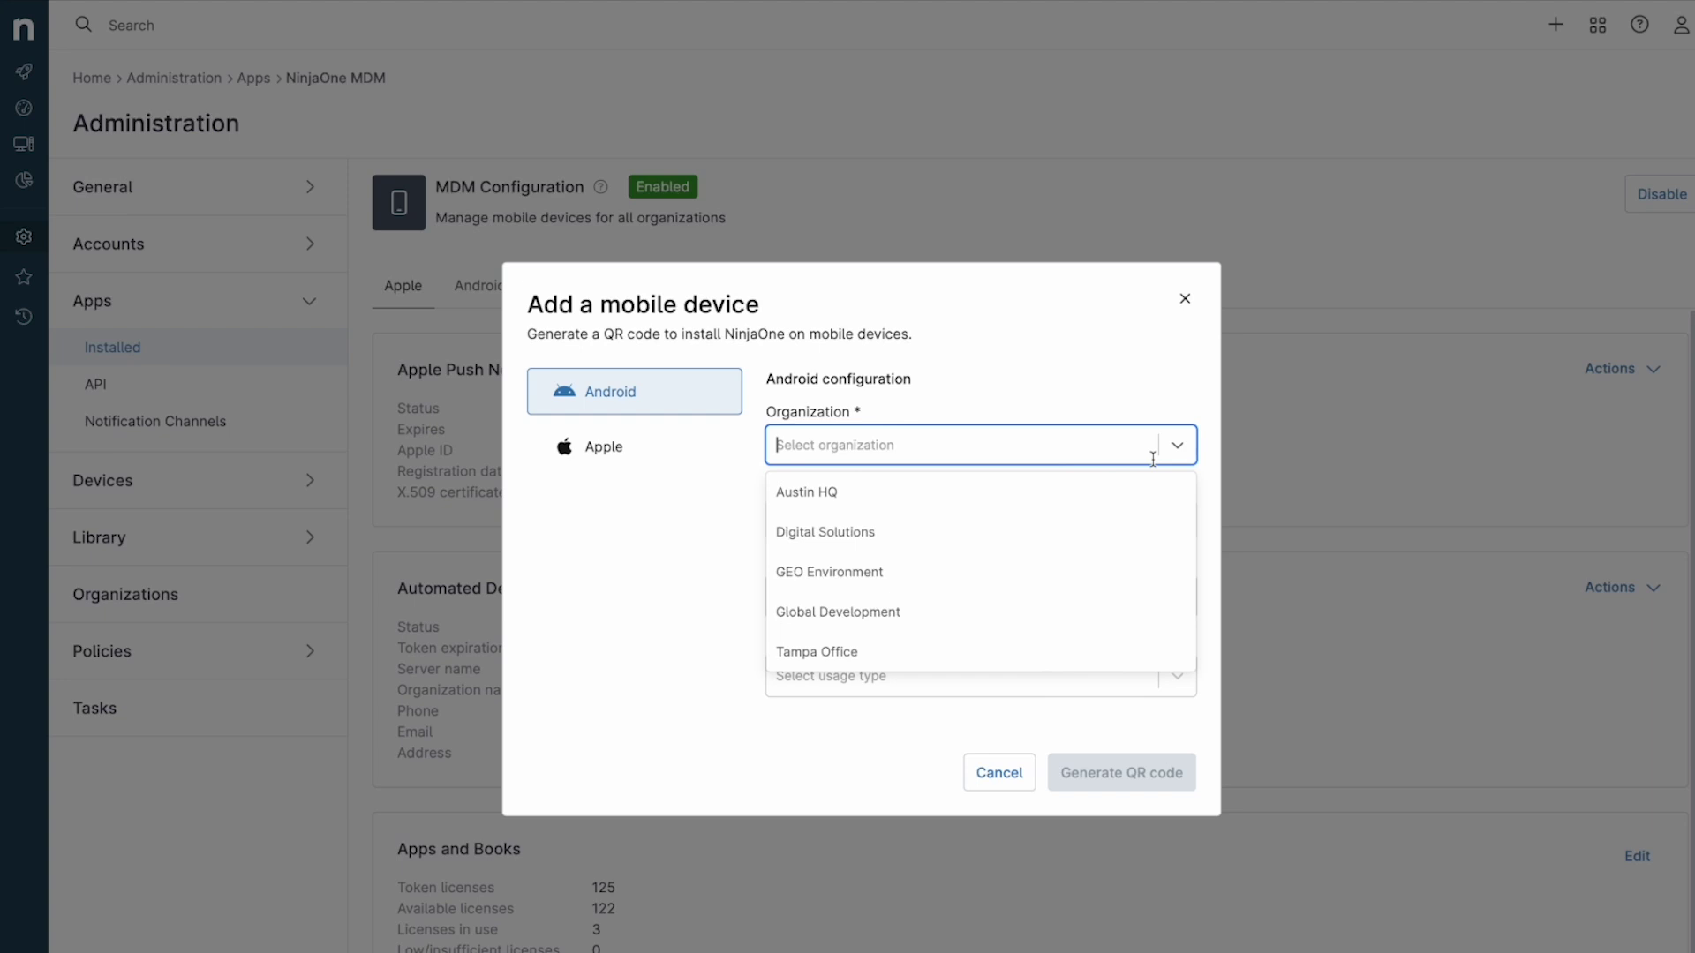
{"action": "left_click", "coordinate": [1142, 487]}
{"action": "left_click", "coordinate": [1103, 682]}
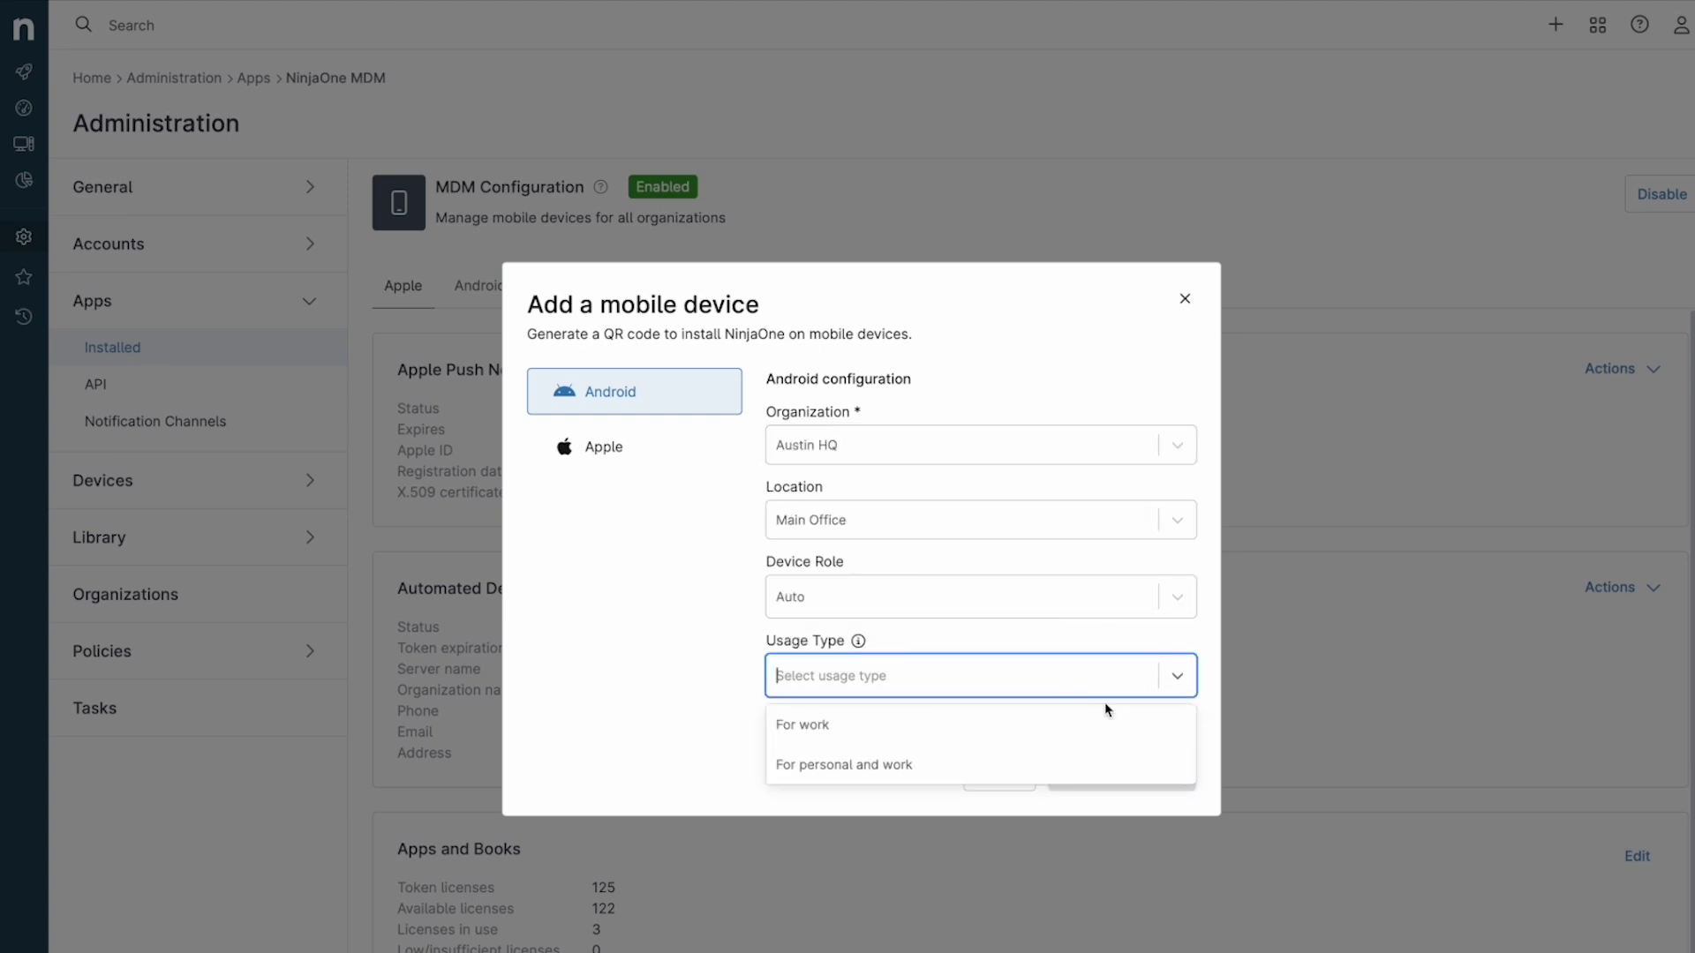
{"action": "left_click", "coordinate": [1103, 720]}
{"action": "left_click", "coordinate": [1105, 771]}
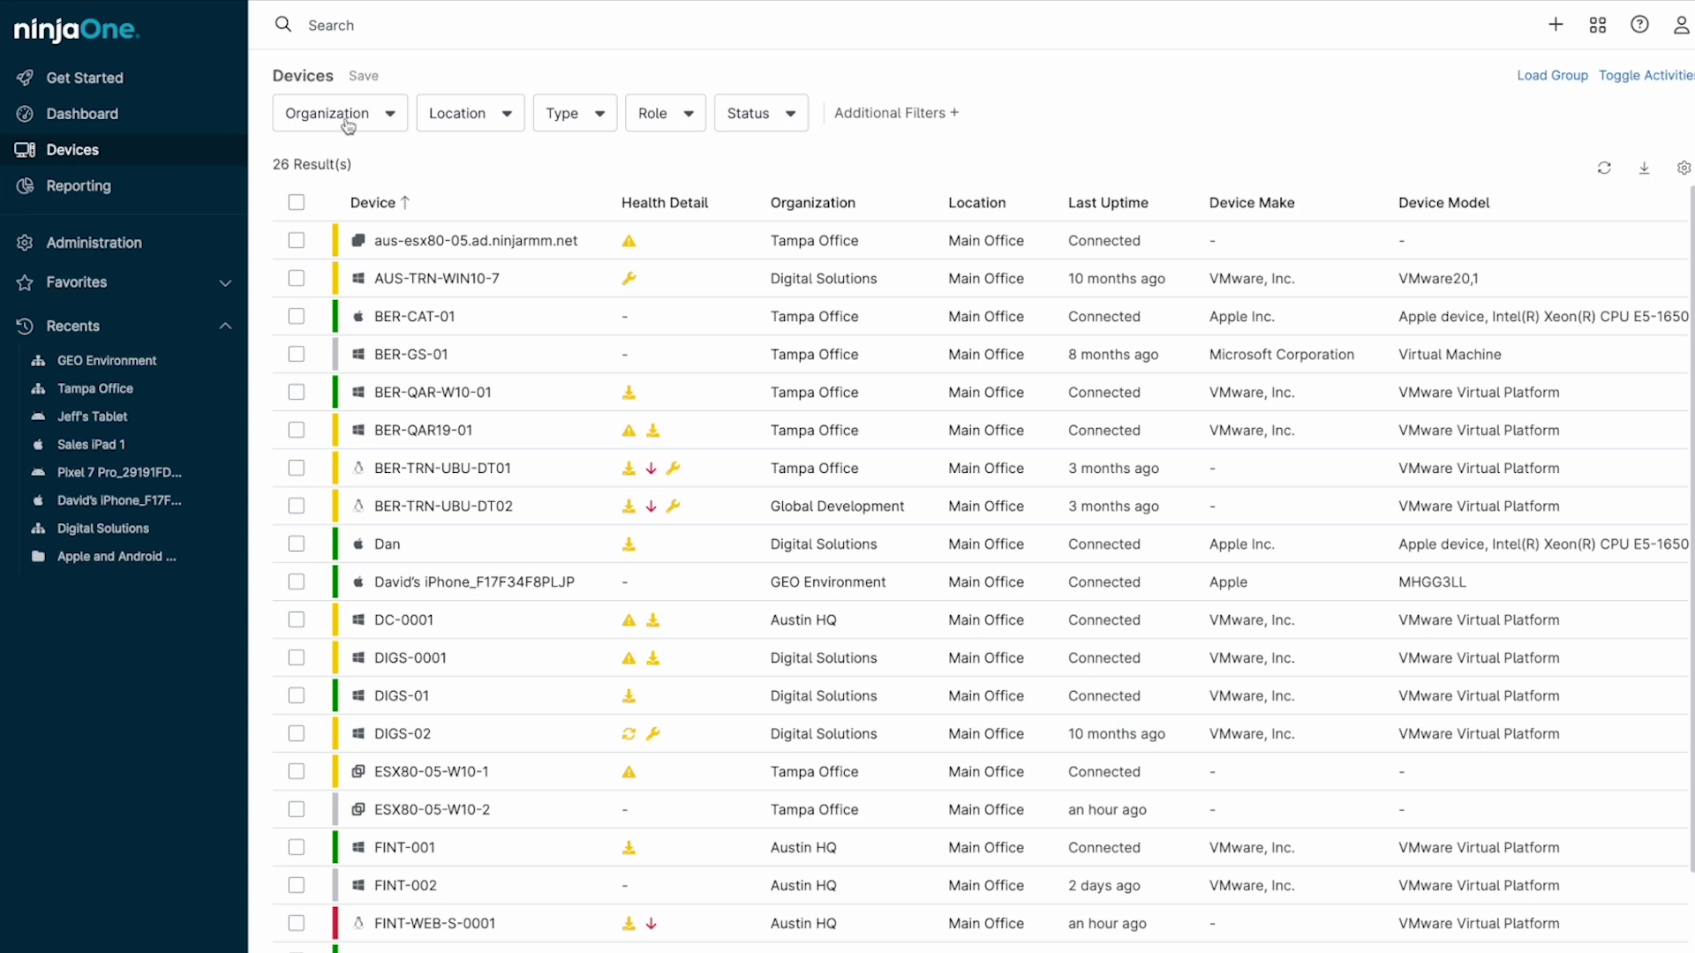
Filter the device list to Android and Apple Mobile device types
{"action": "left_click", "coordinate": [553, 122]}
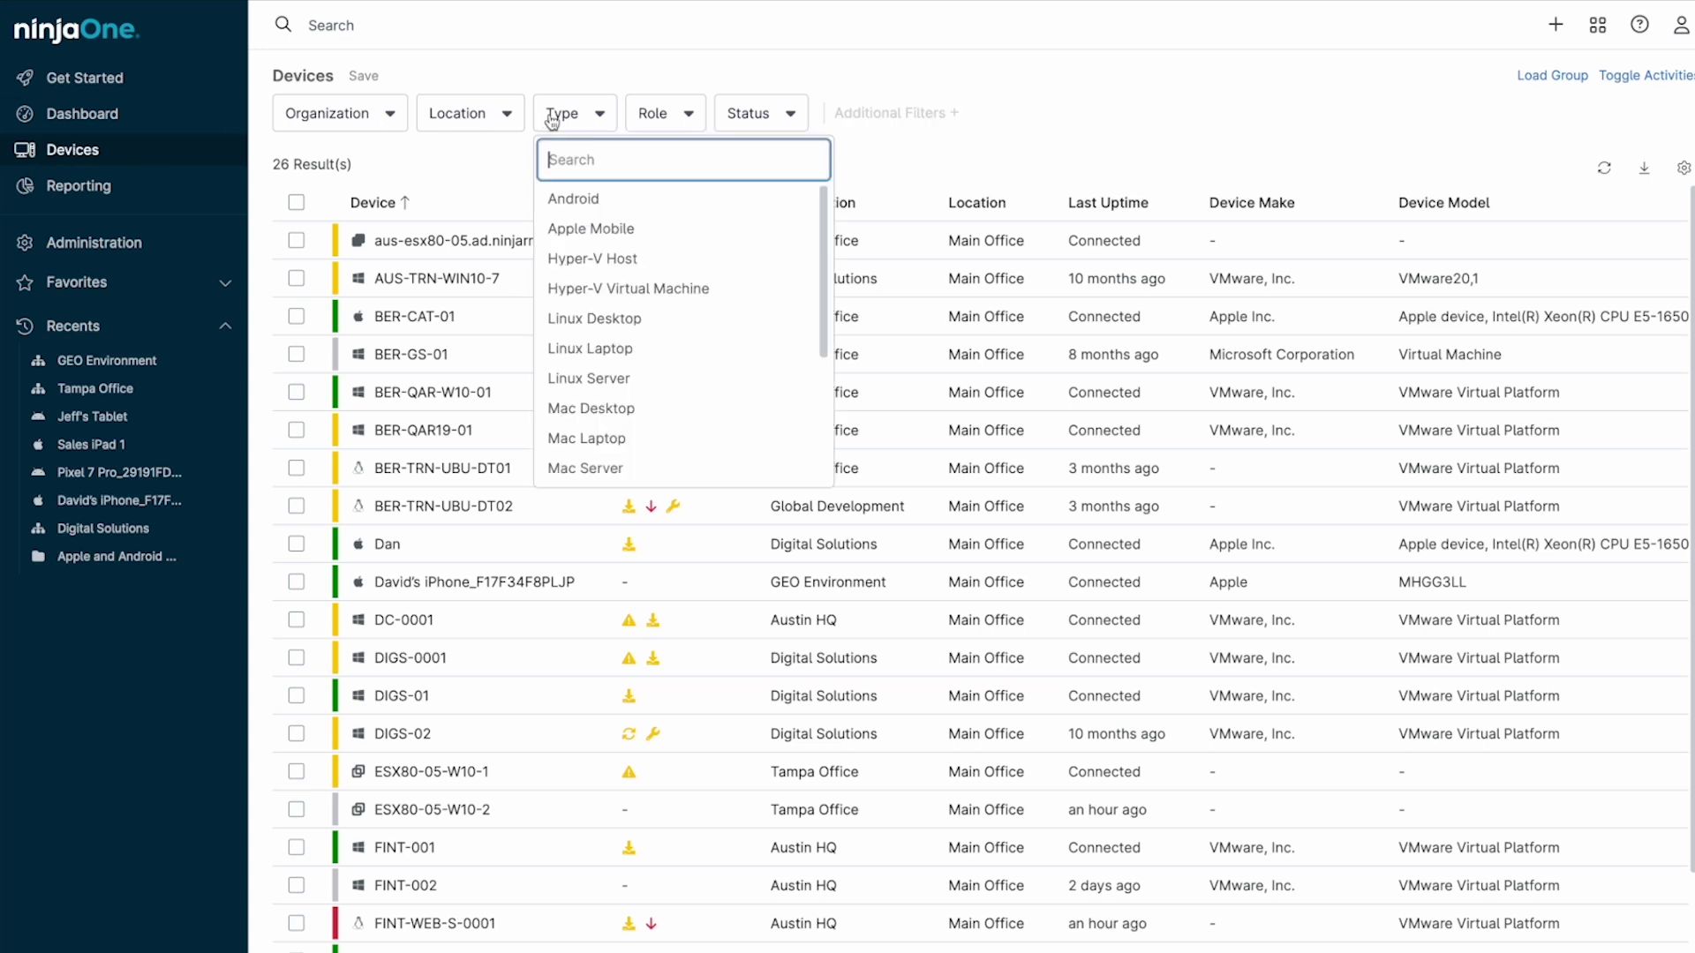
{"action": "left_click", "coordinate": [628, 200]}
{"action": "left_click", "coordinate": [659, 203]}
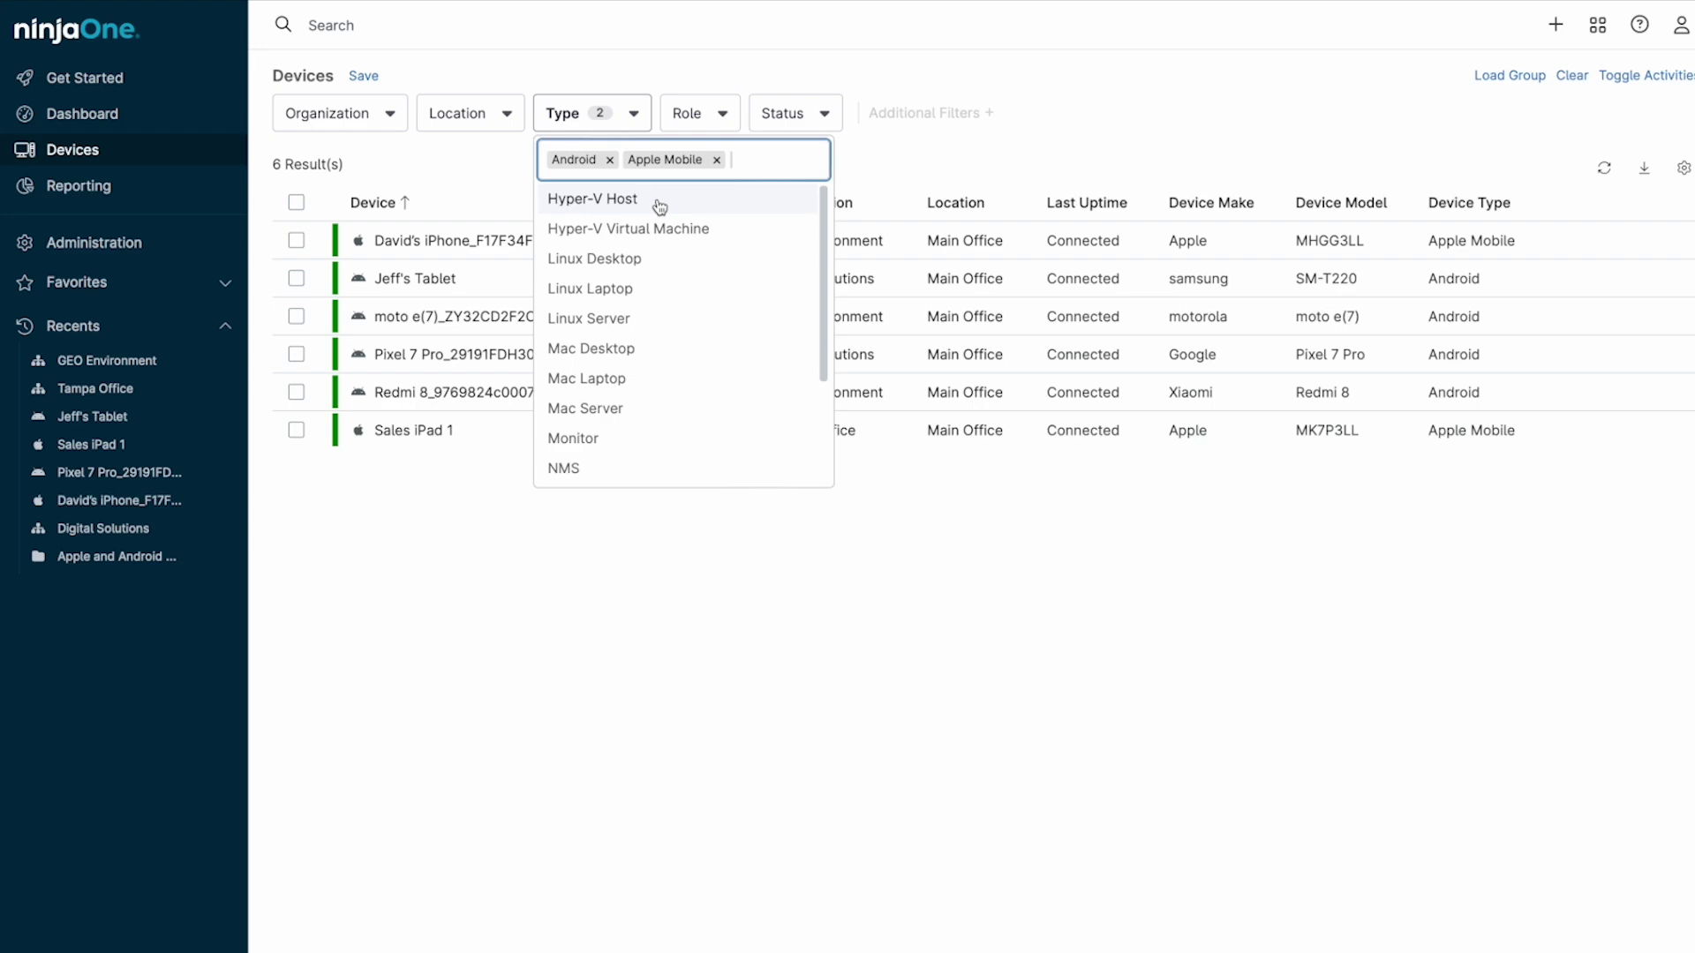
Save the filter as group 'Android and Apple Mobile Devices', select all six devices, and show Run actions
{"action": "left_click", "coordinate": [365, 79]}
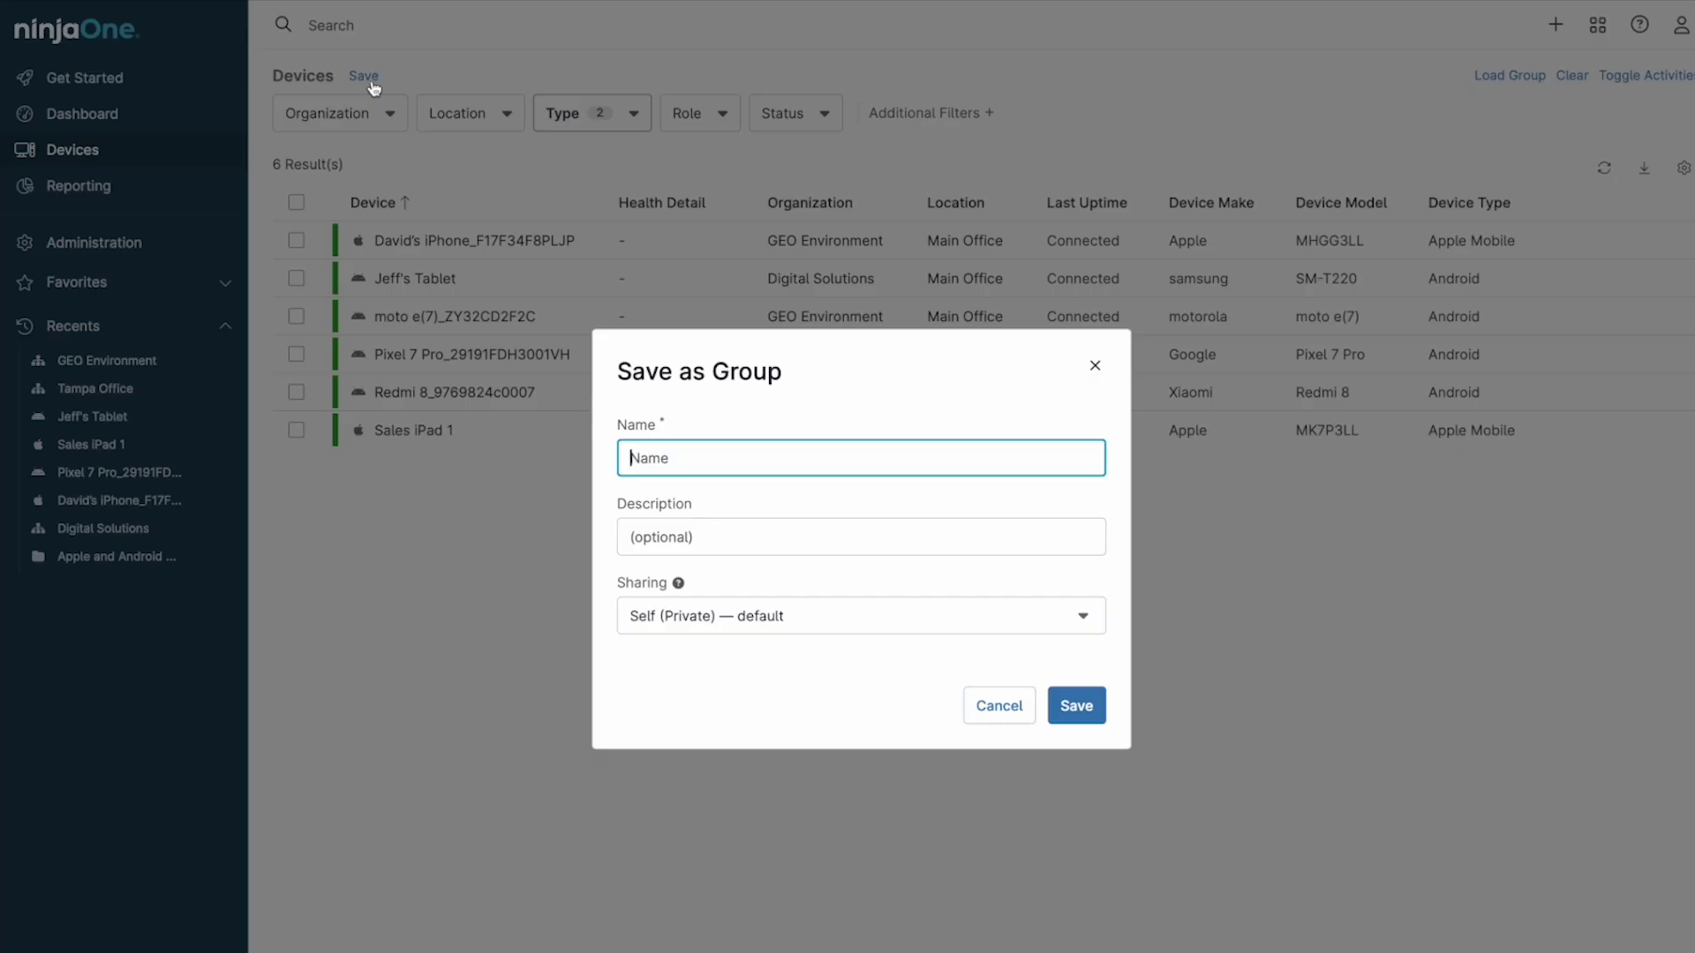
{"action": "type", "text": "Android and Apple Mobile Devices"}
{"action": "left_click", "coordinate": [1051, 722]}
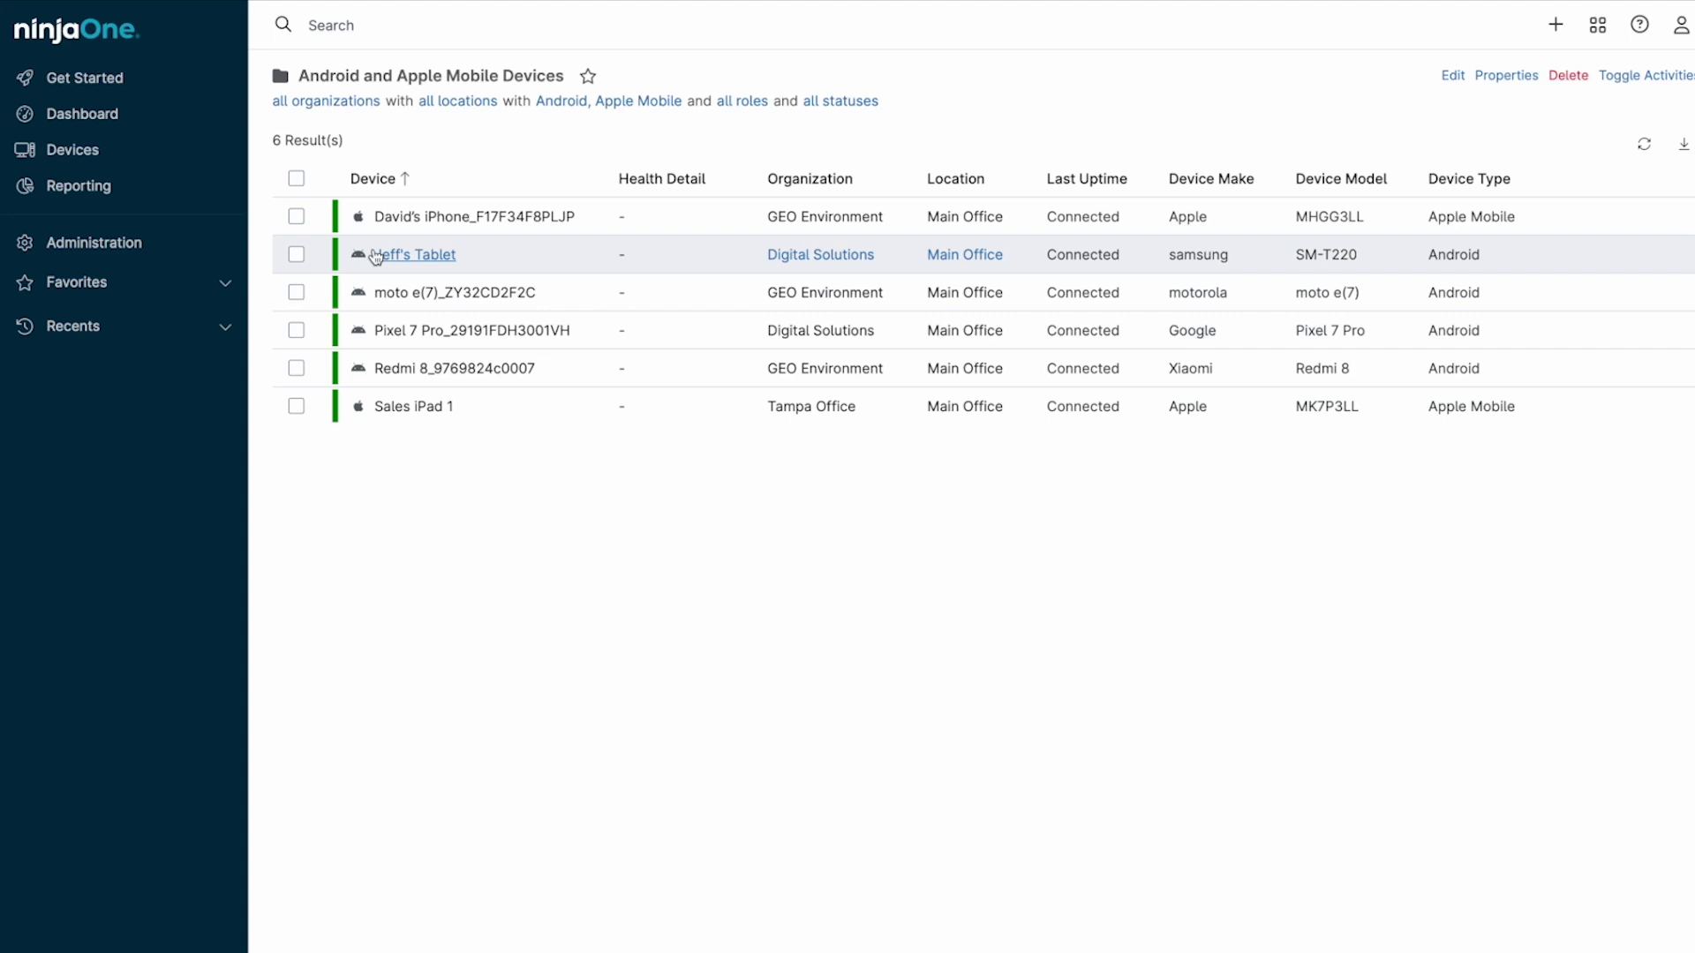
{"action": "left_click", "coordinate": [298, 179]}
{"action": "left_click", "coordinate": [458, 139]}
{"action": "mouse_move", "coordinate": [519, 173]}
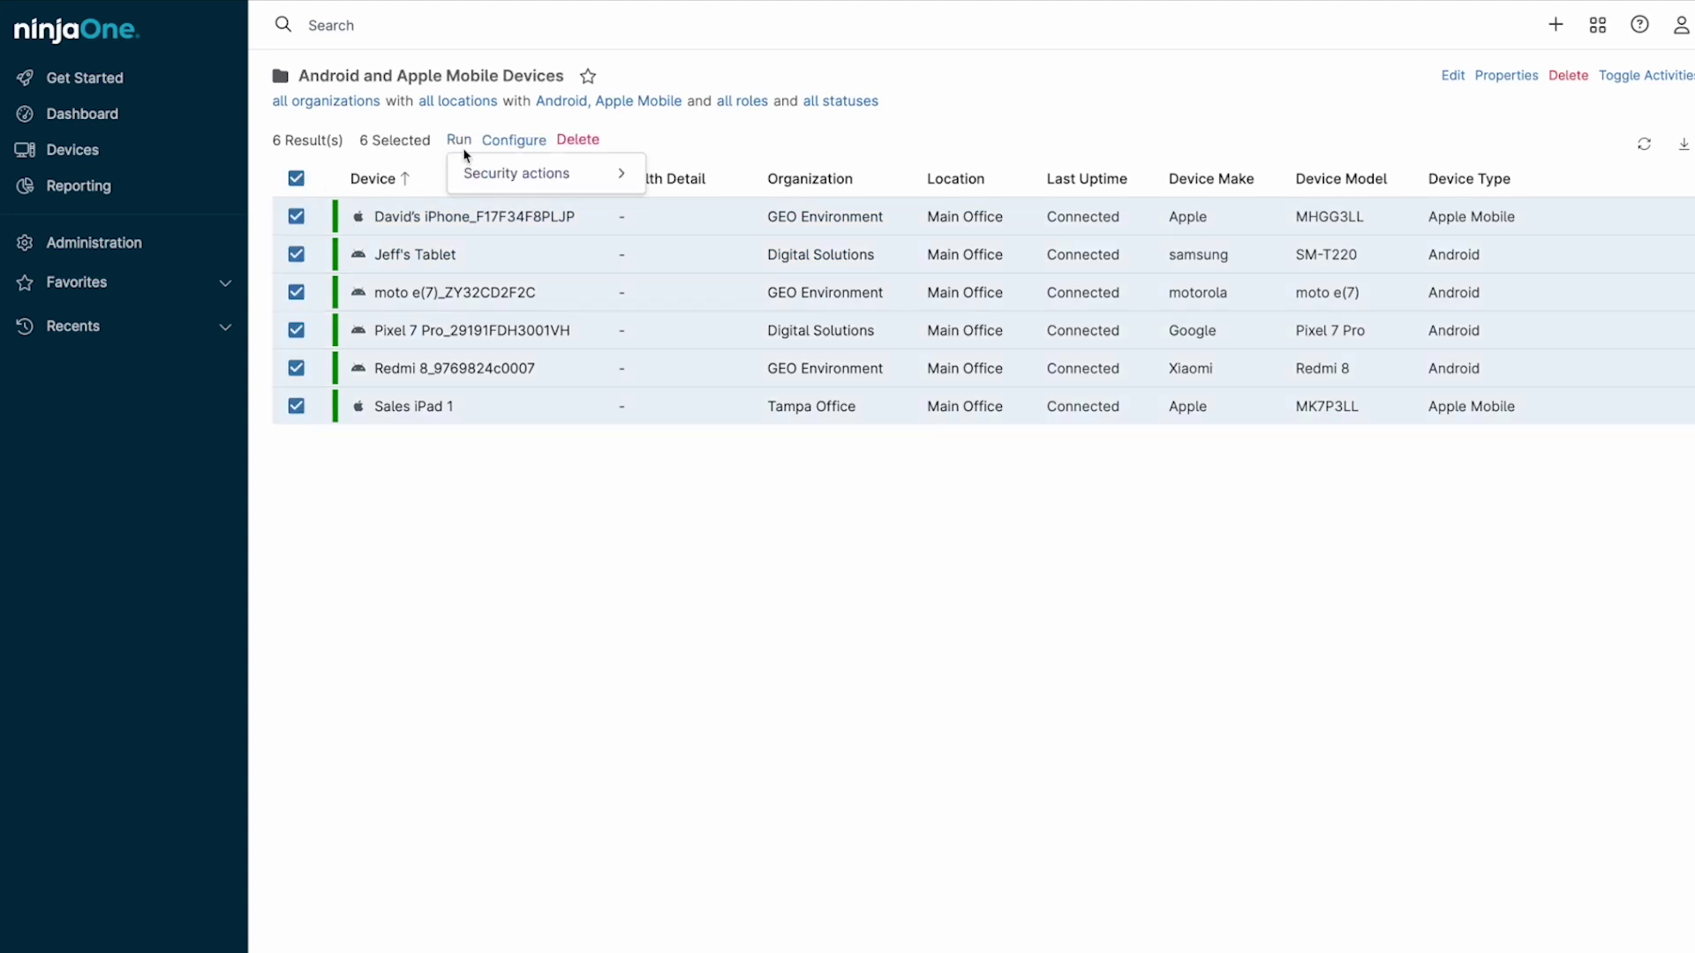
Show Jeff's Tablet's Details tab and the violations behind its Non-compliant status
{"action": "left_click", "coordinate": [434, 257]}
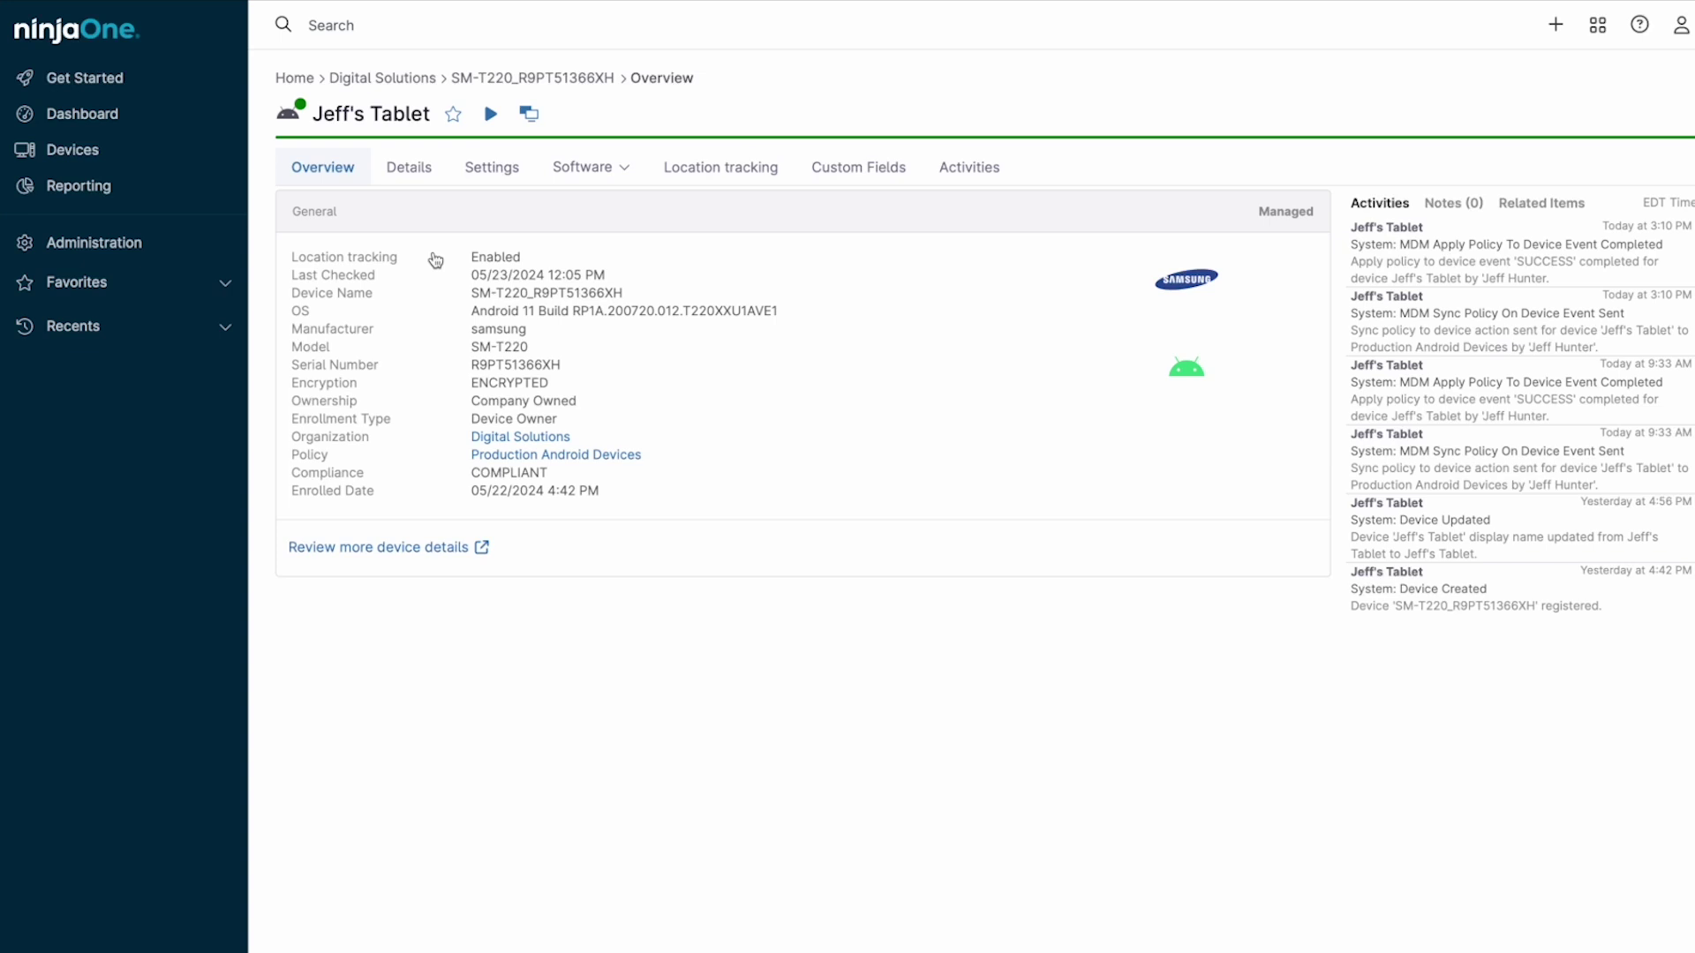
{"action": "left_click", "coordinate": [425, 175]}
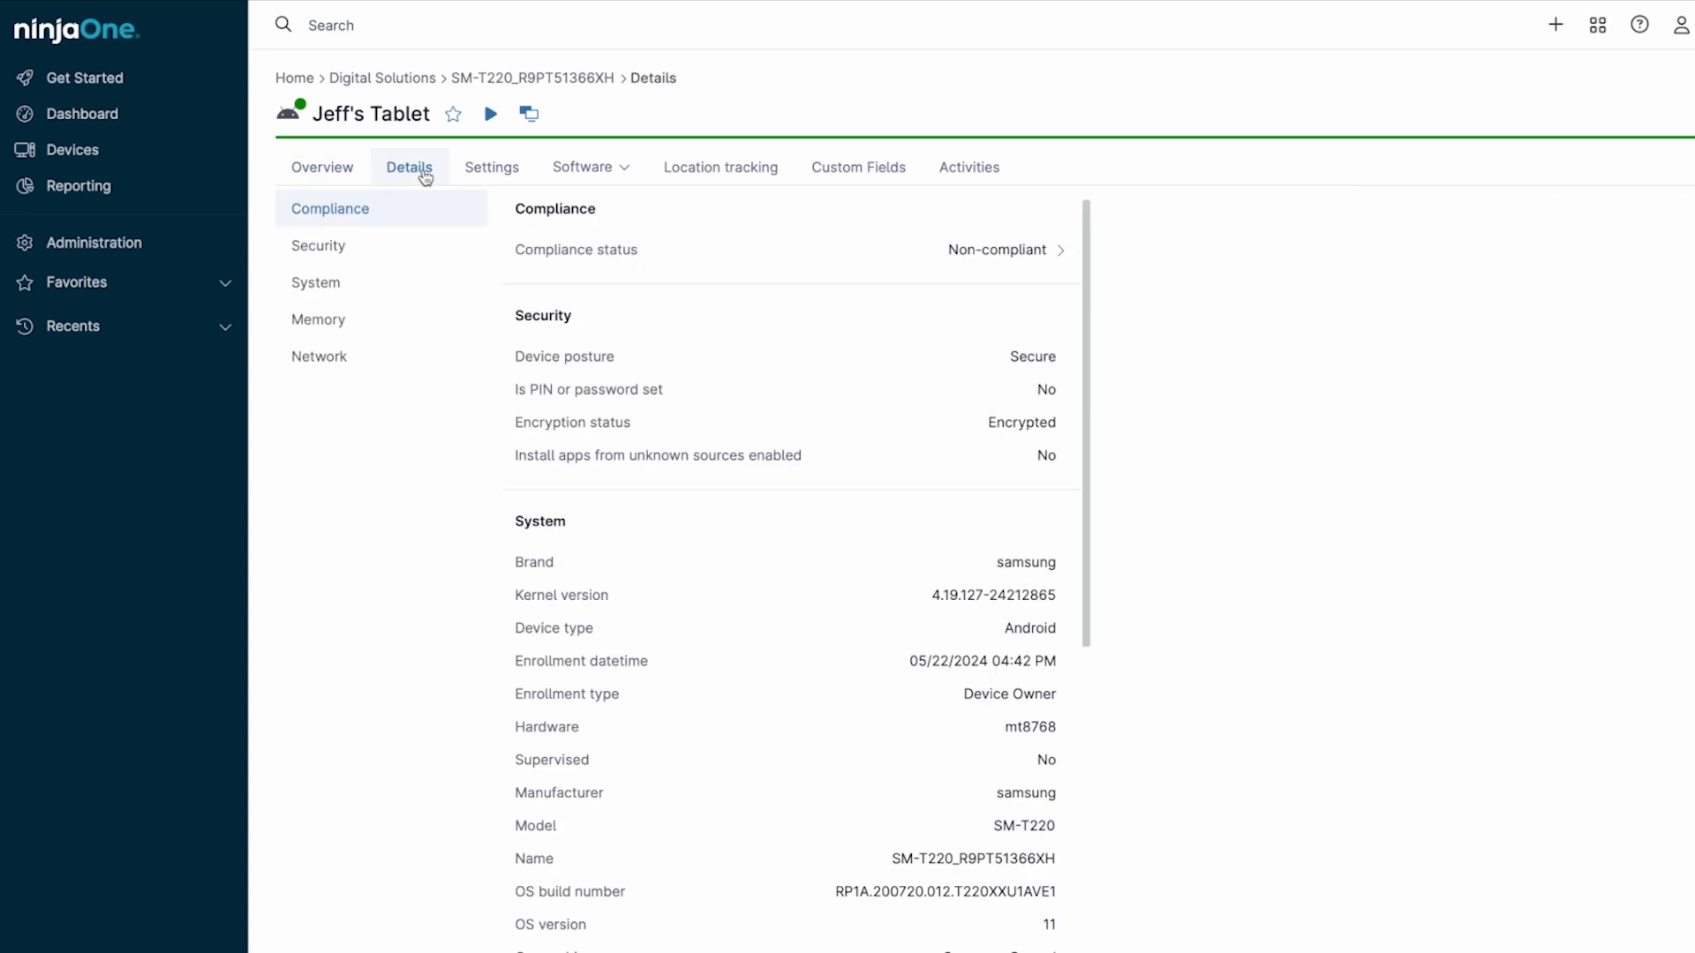
{"action": "left_click", "coordinate": [559, 266]}
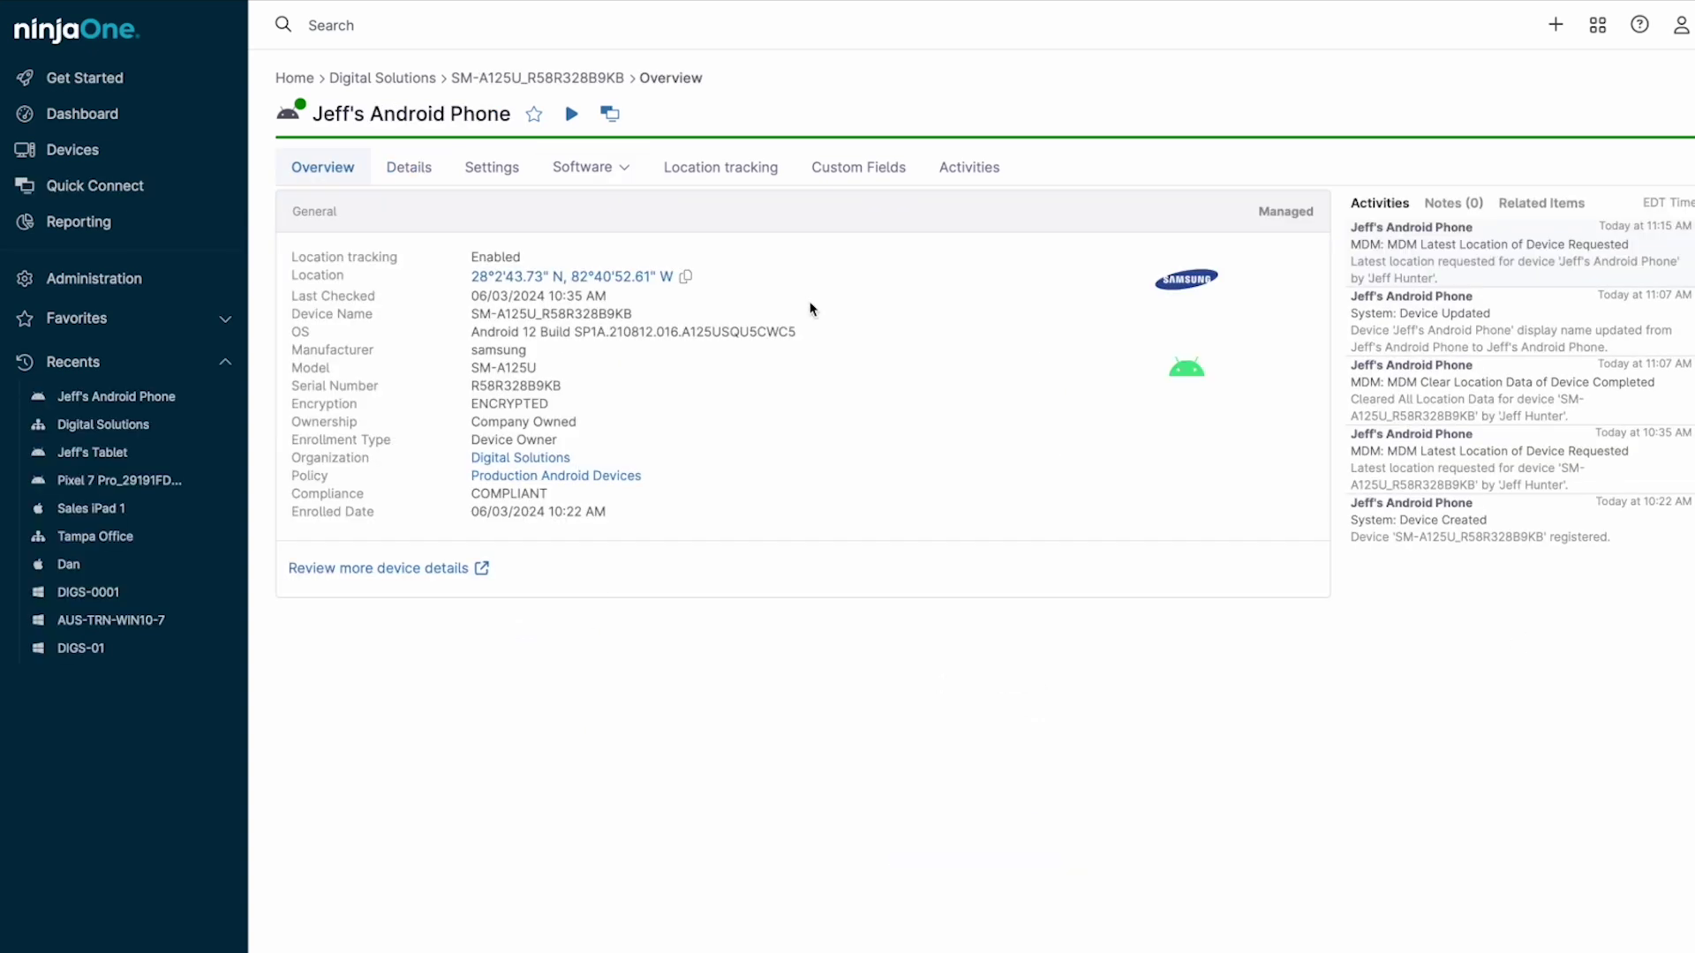
{"action": "left_click", "coordinate": [610, 113]}
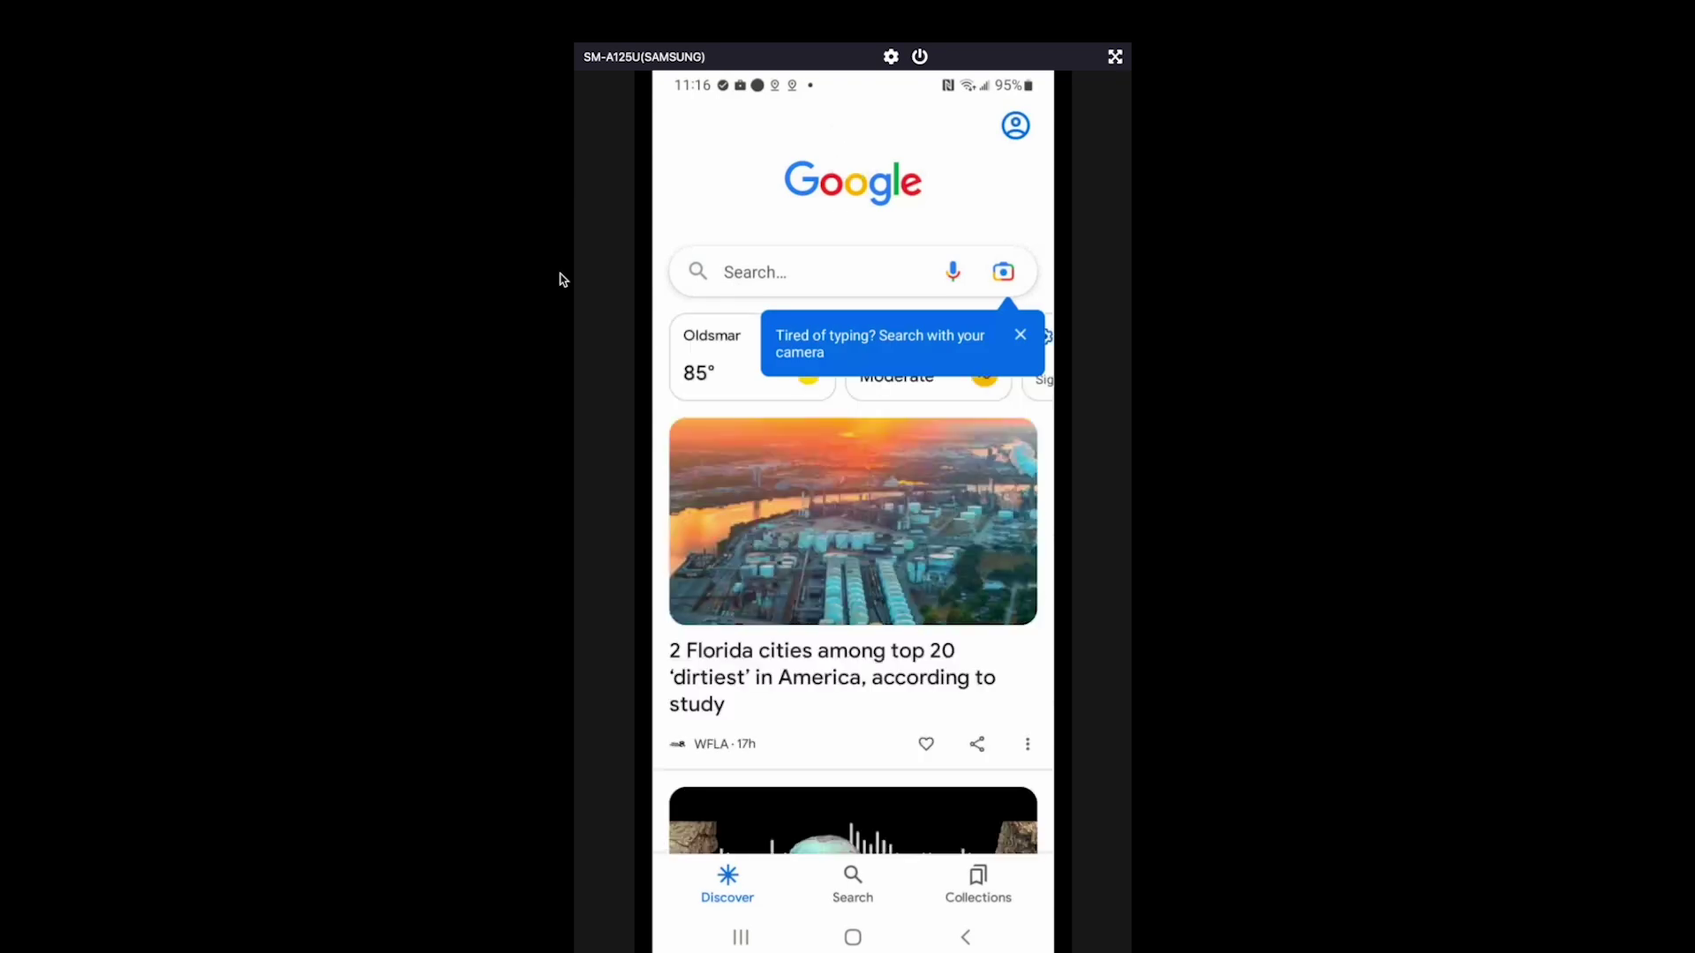
{"action": "left_click", "coordinate": [919, 56]}
{"action": "left_click", "coordinate": [967, 527]}
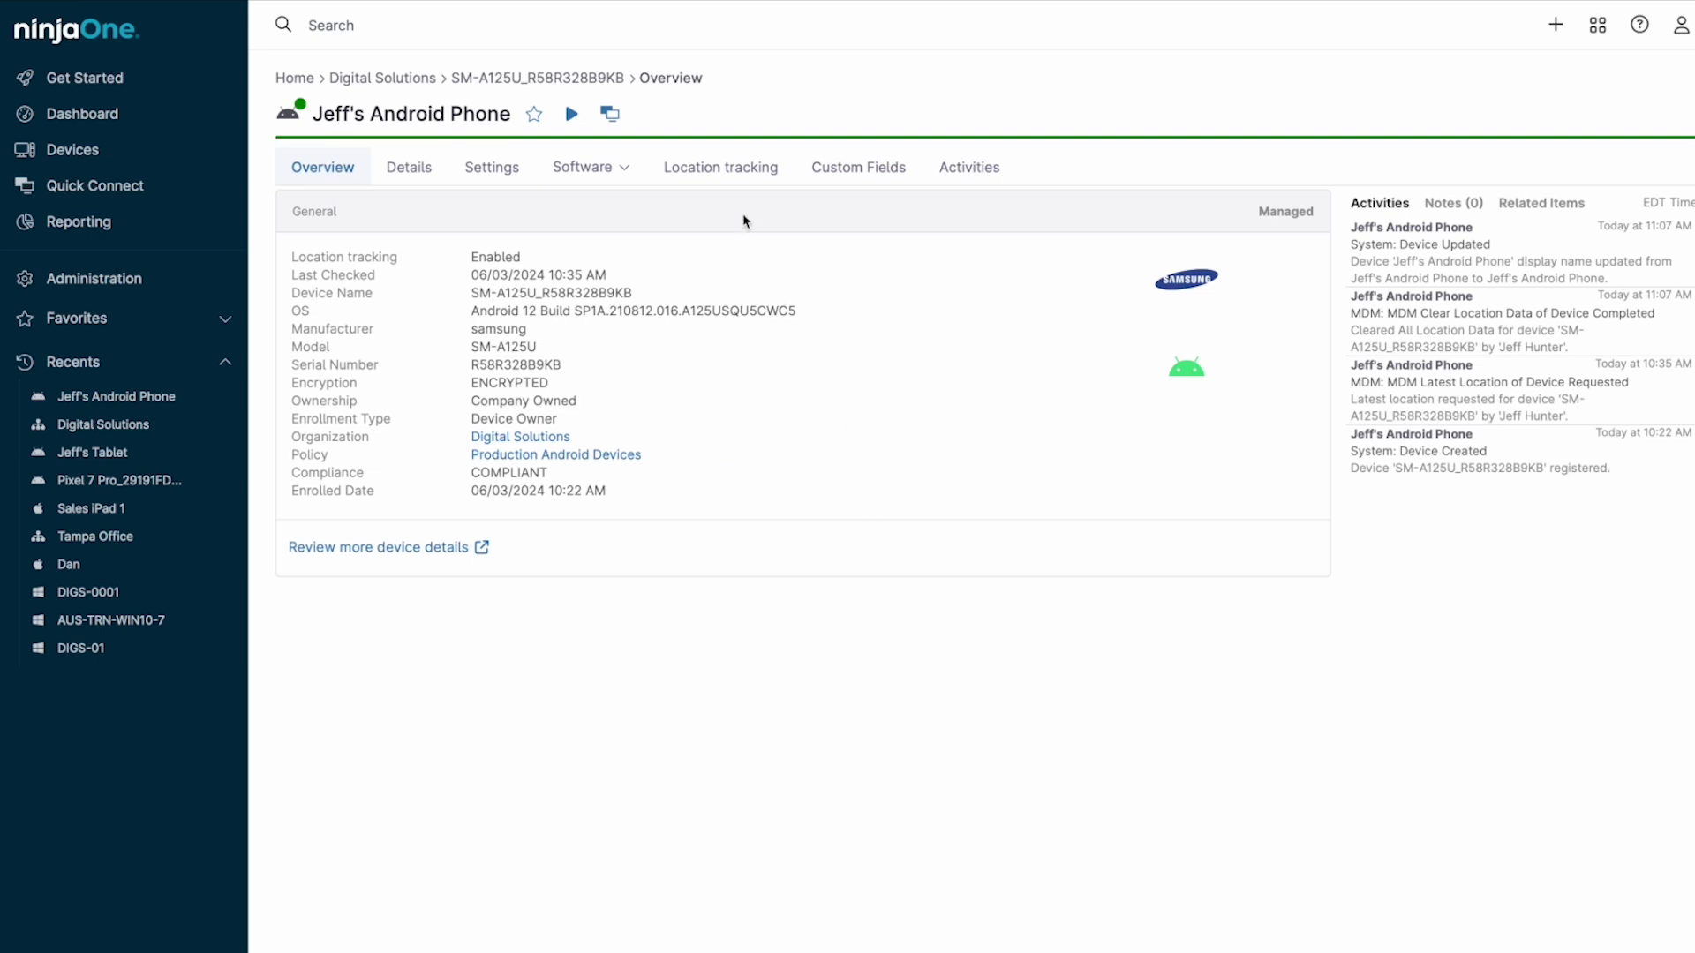
Request Jeff's Android Phone's current location from its Location tracking tab
{"action": "left_click", "coordinate": [726, 172]}
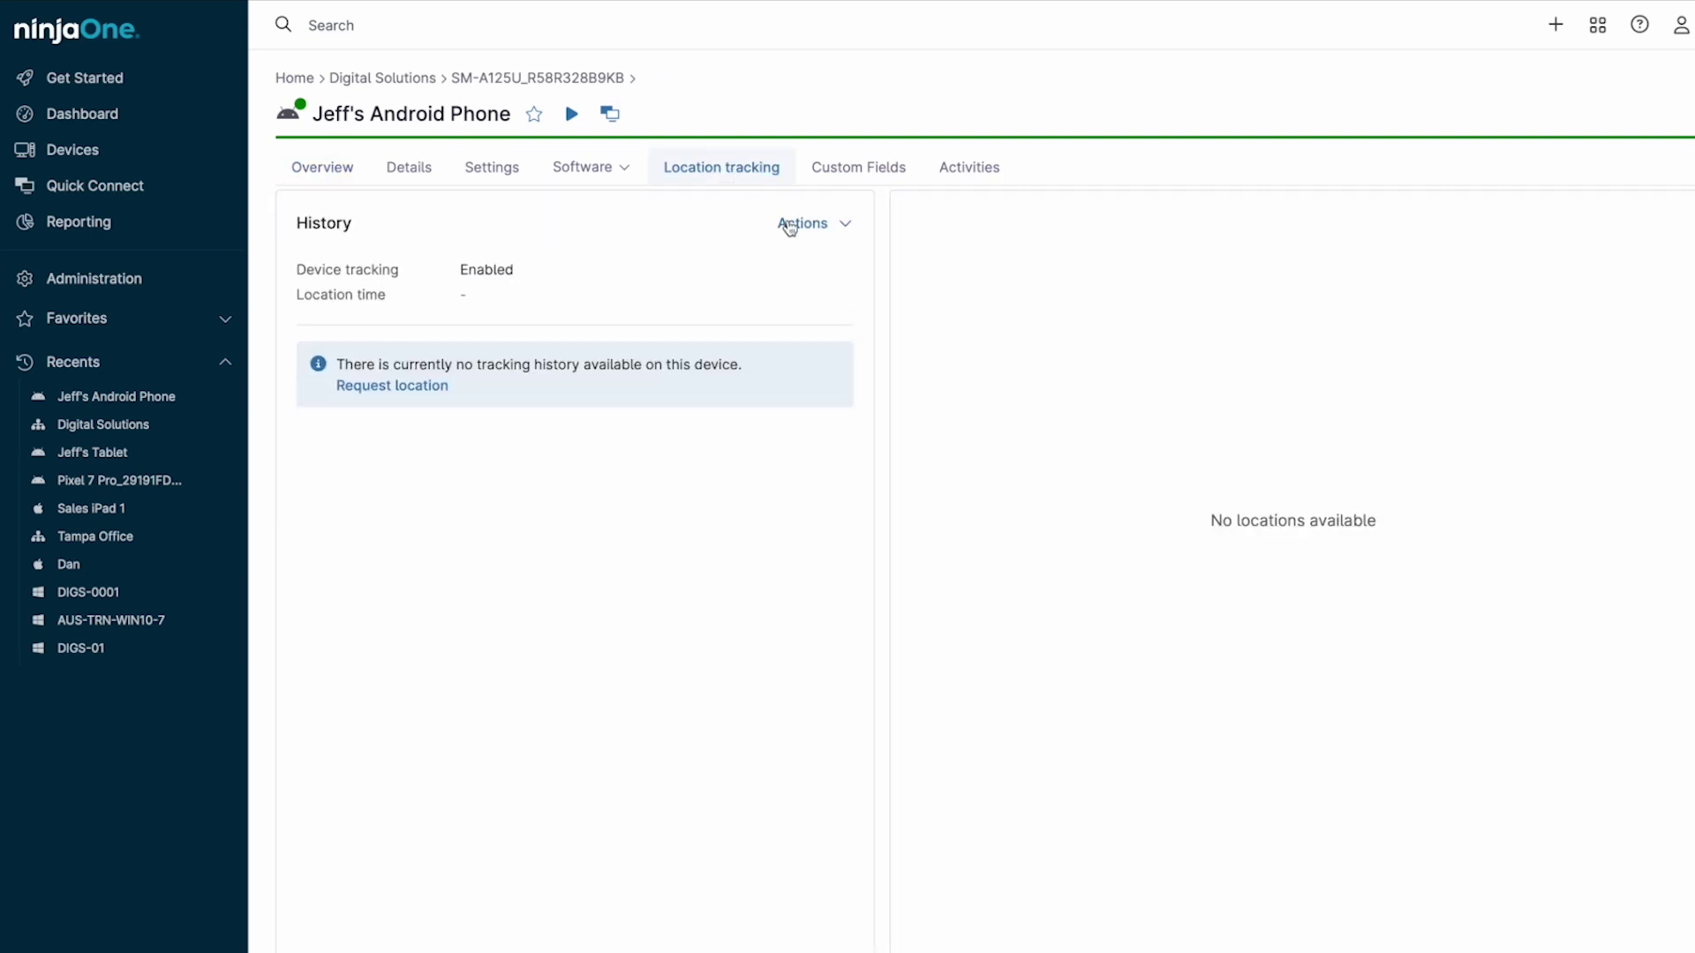
{"action": "left_click", "coordinate": [788, 223]}
{"action": "left_click", "coordinate": [814, 254]}
{"action": "left_click", "coordinate": [756, 172]}
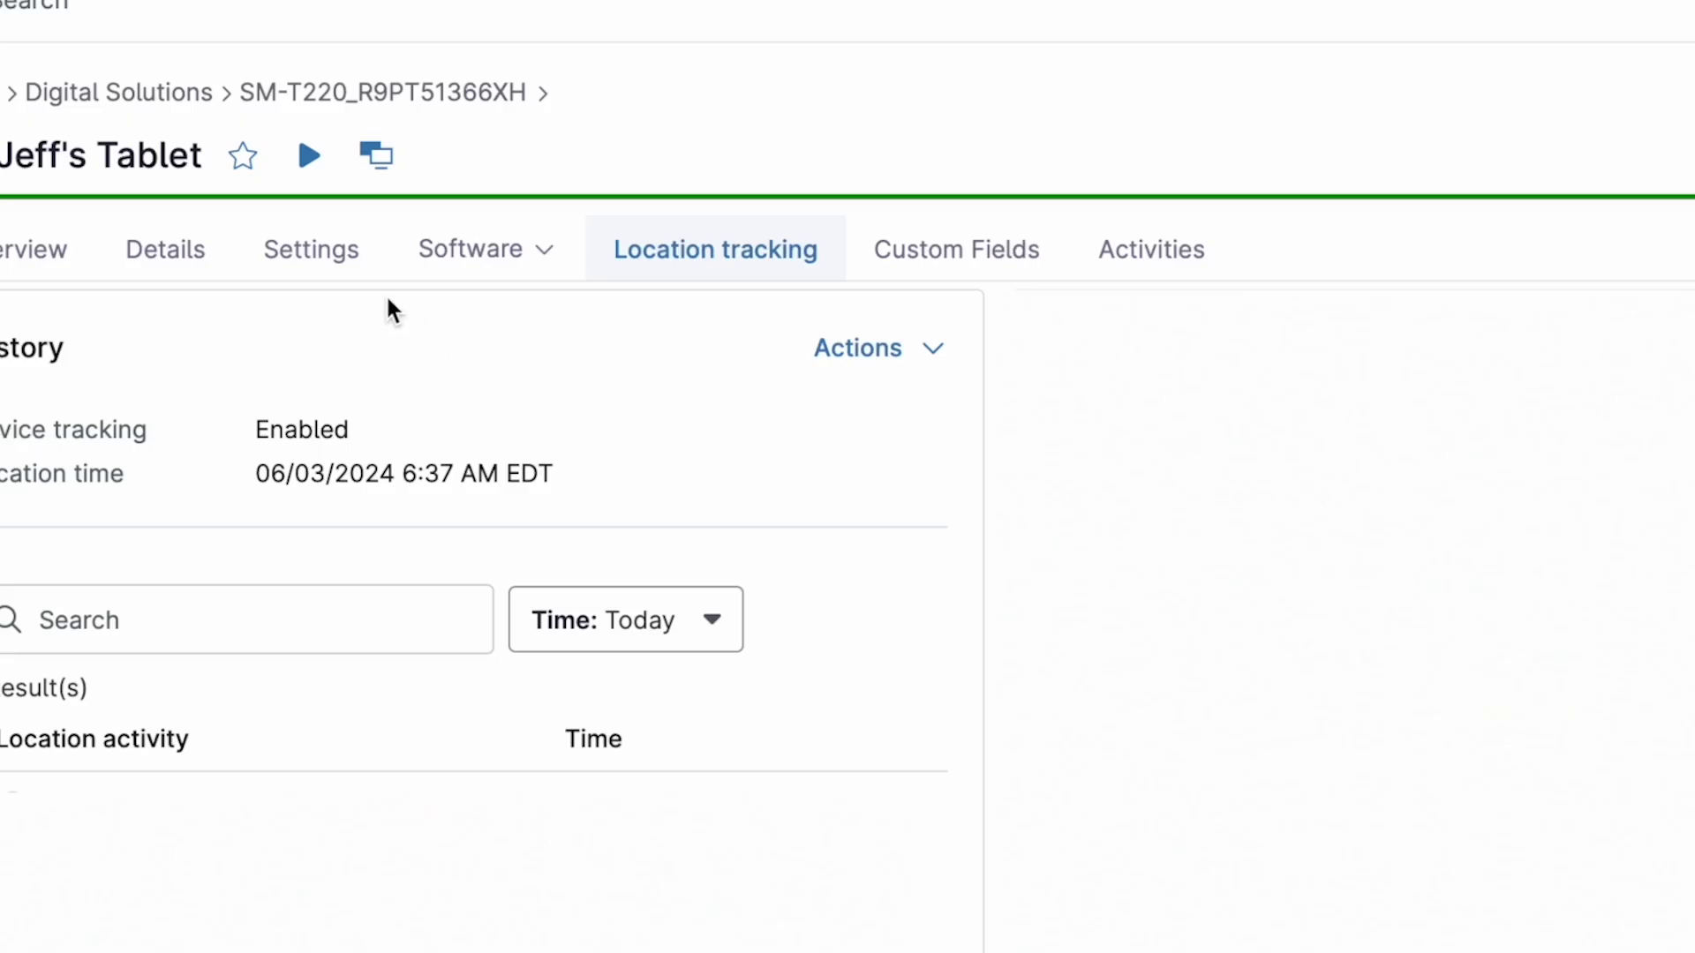
{"action": "left_click", "coordinate": [309, 159]}
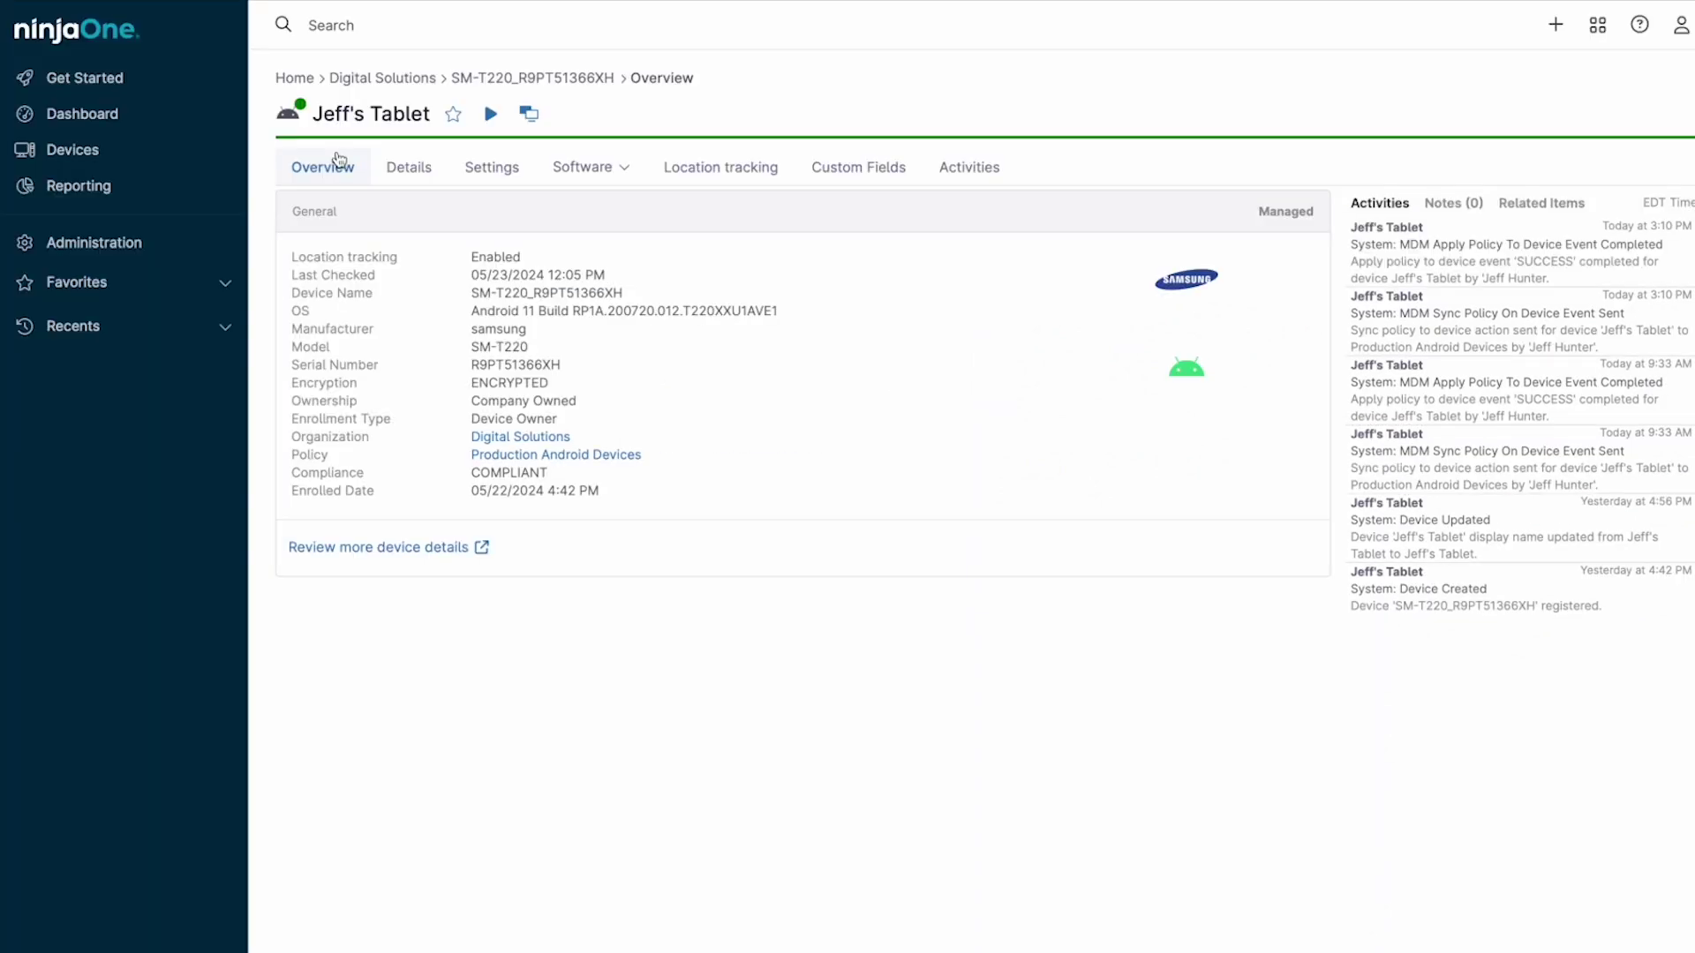
Open the Production Android Devices policy from the device overview
{"action": "left_click", "coordinate": [516, 455]}
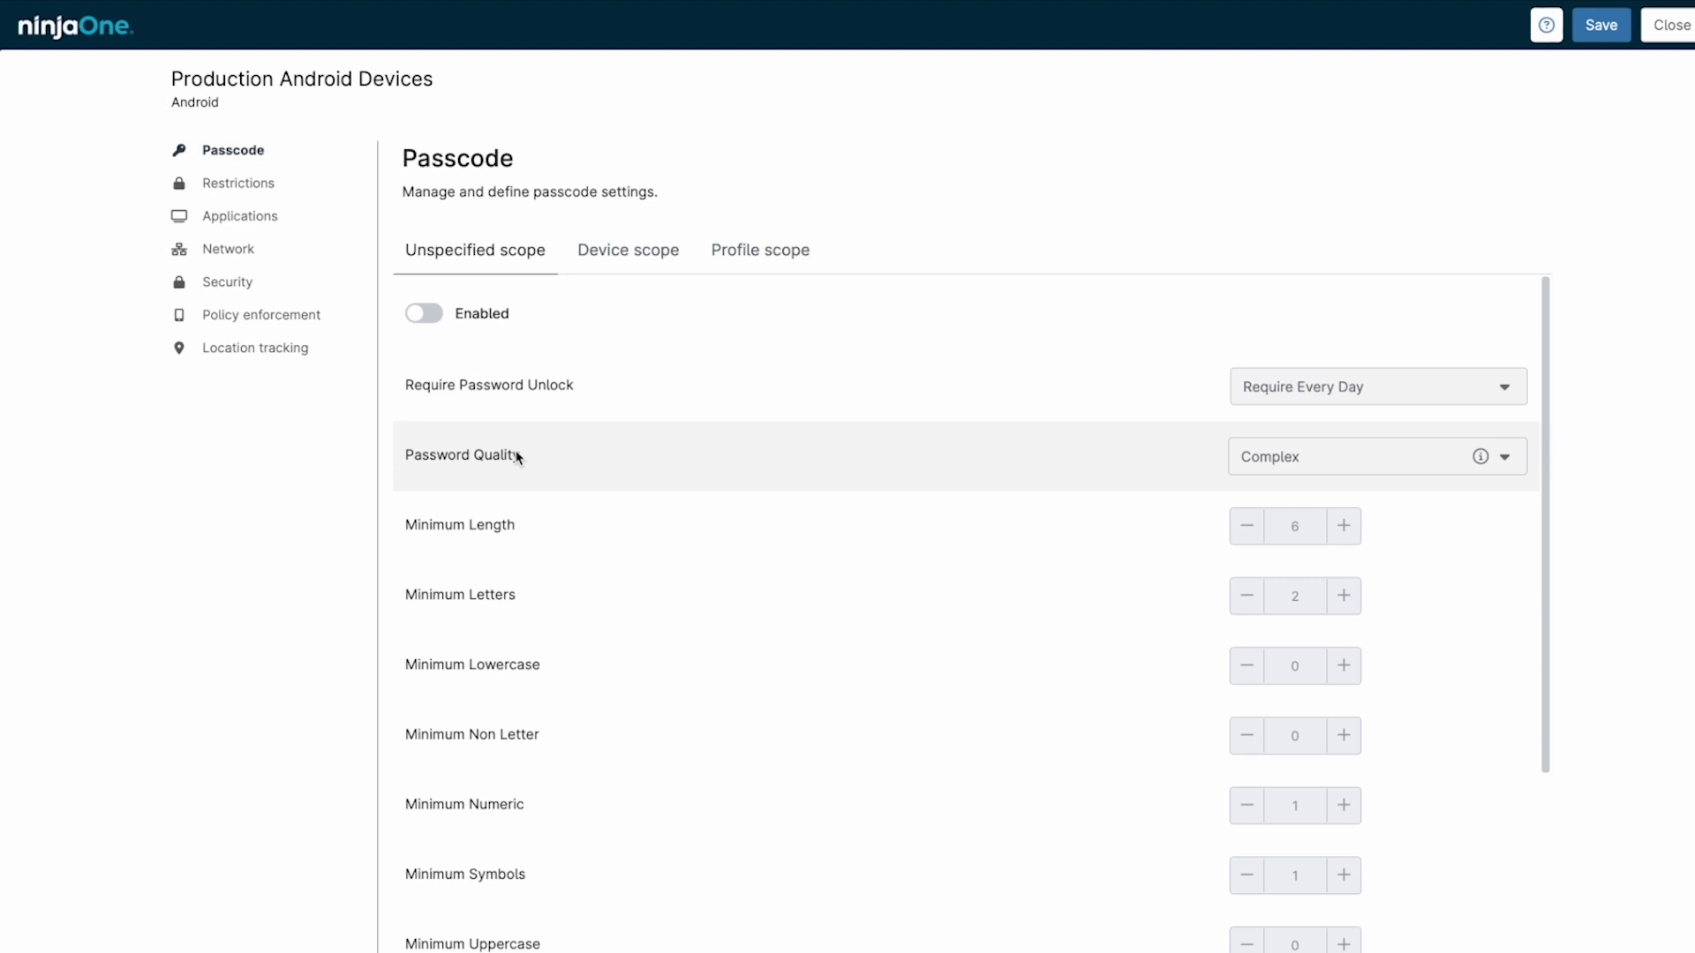
Check the Camera disabled and Share location disabled restrictions in the policy
{"action": "left_click", "coordinate": [277, 186]}
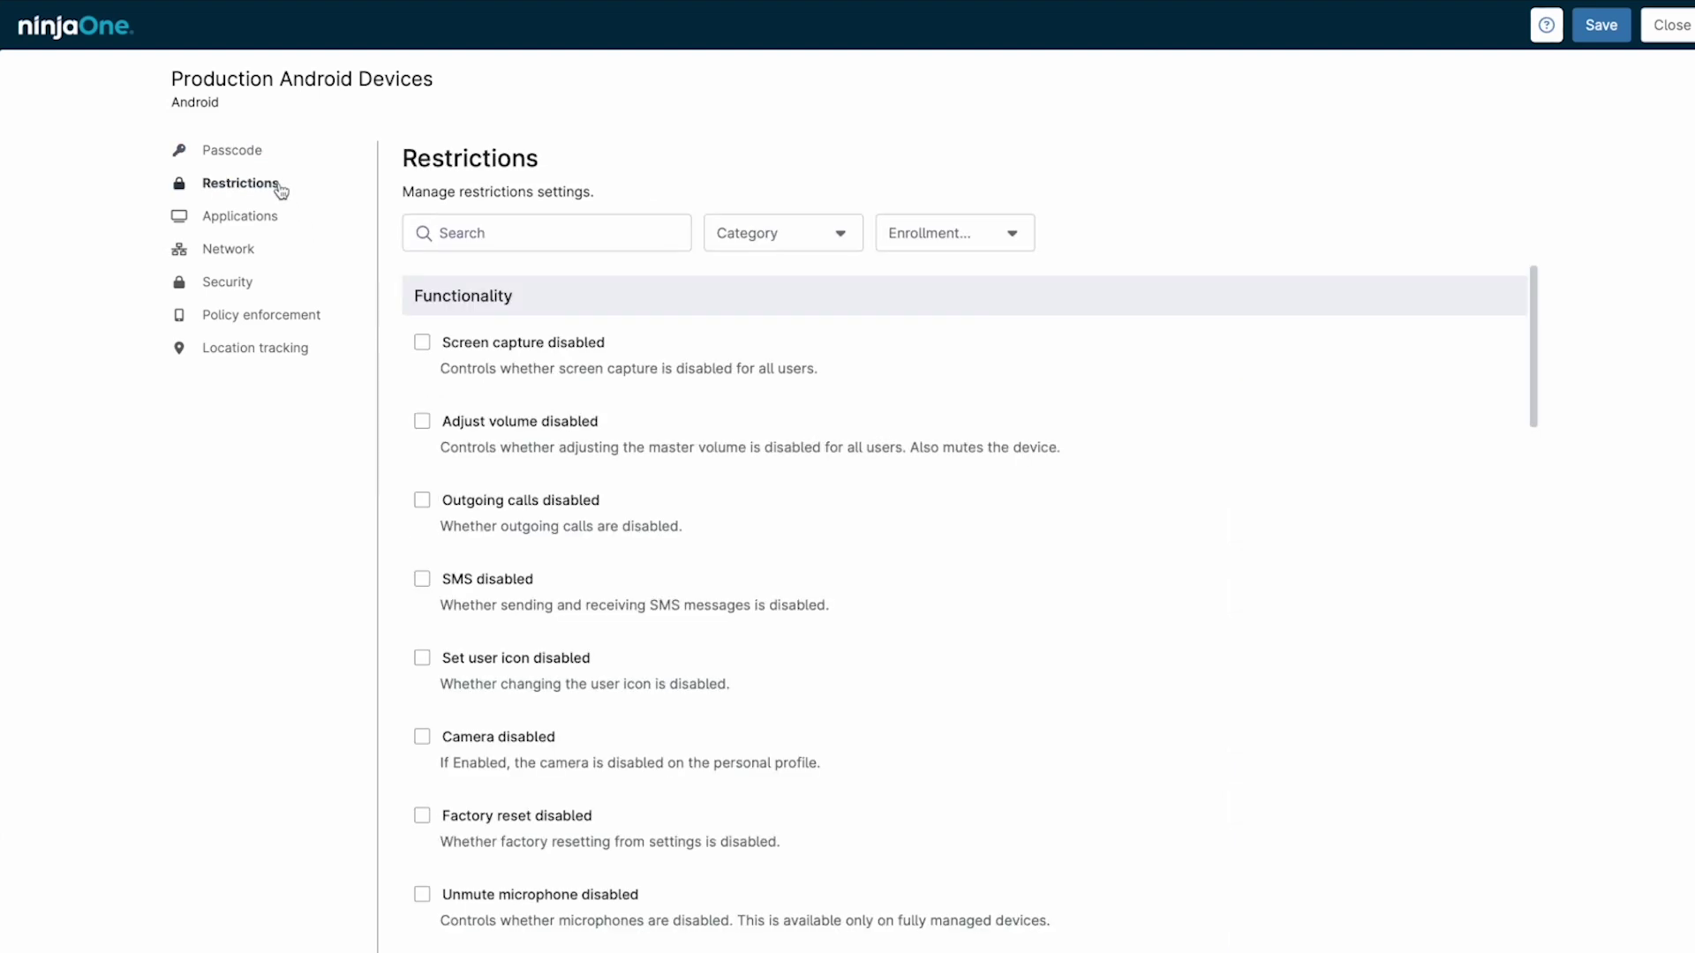
{"action": "left_click", "coordinate": [503, 247]}
{"action": "type", "text": "camera"}
{"action": "left_click", "coordinate": [422, 342]}
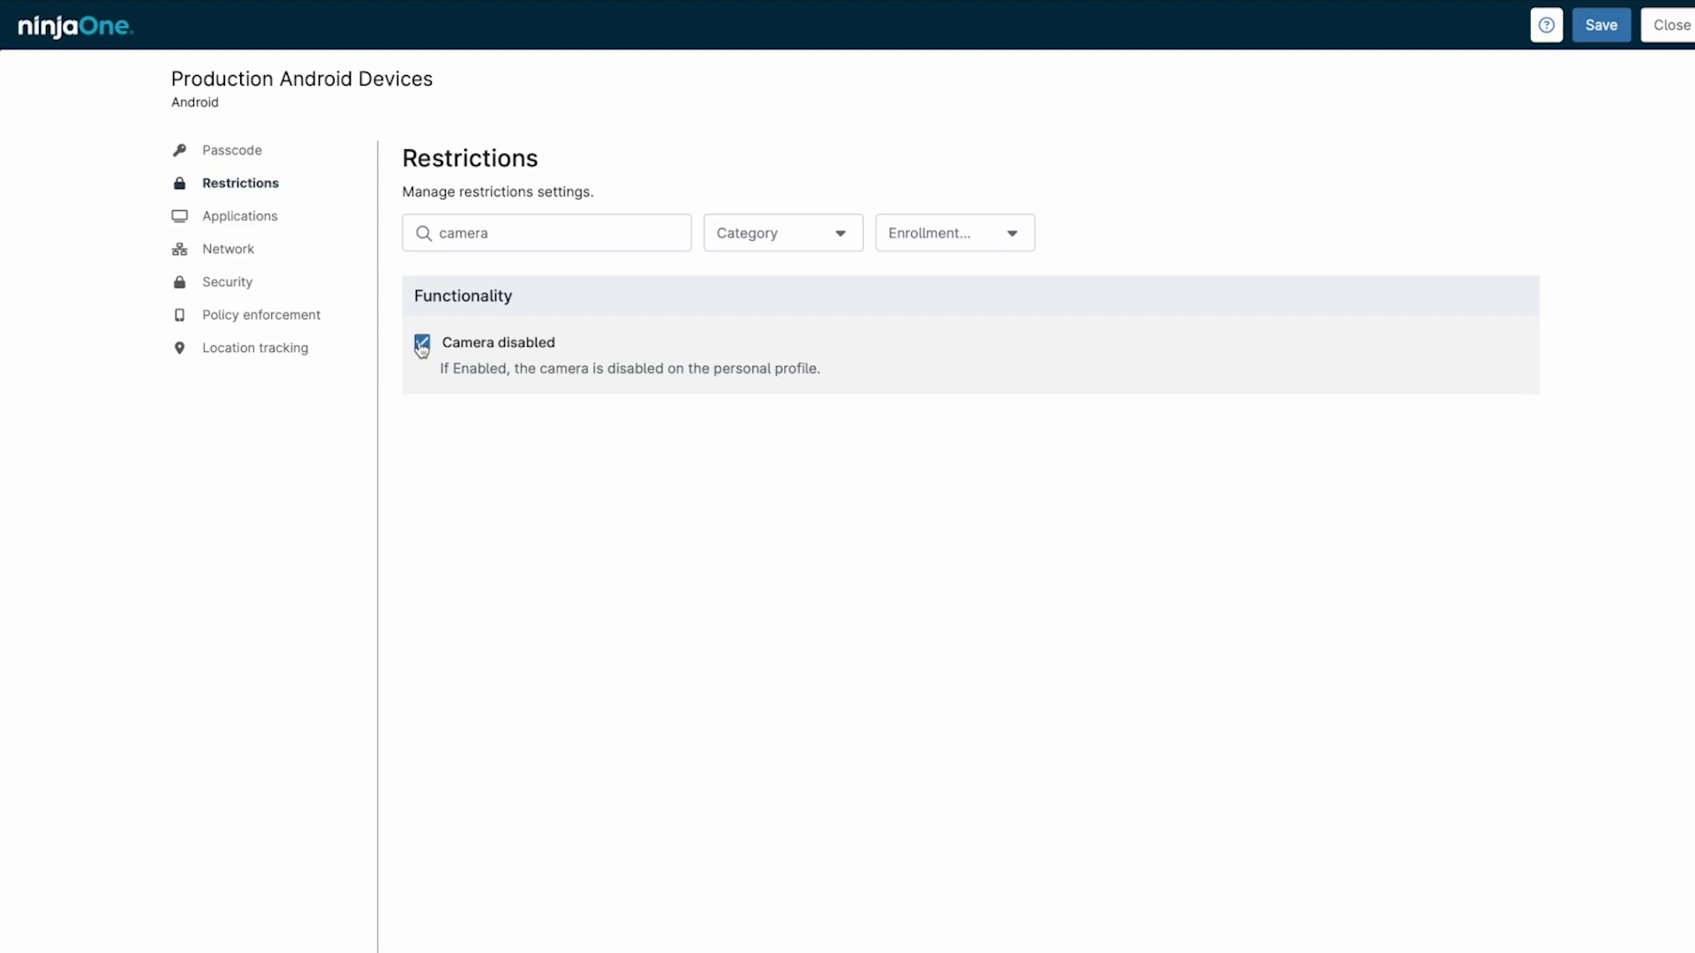
{"action": "double_click", "coordinate": [485, 235]}
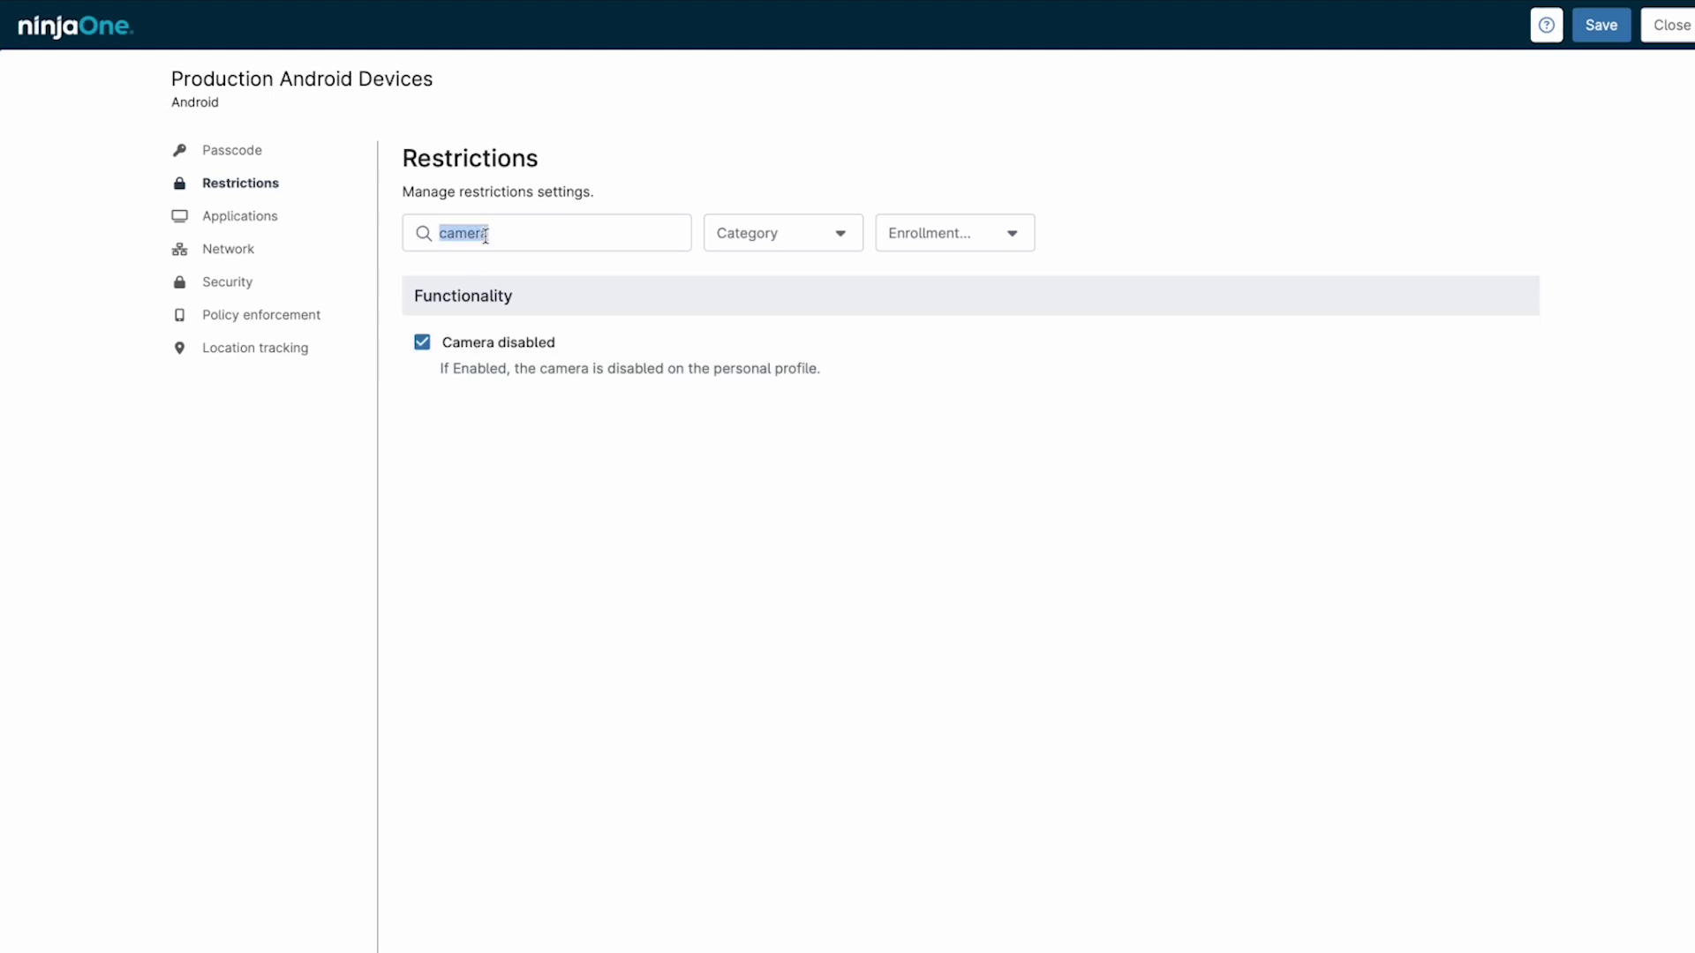
{"action": "key", "text": "BackSpace"}
{"action": "type", "text": "location"}
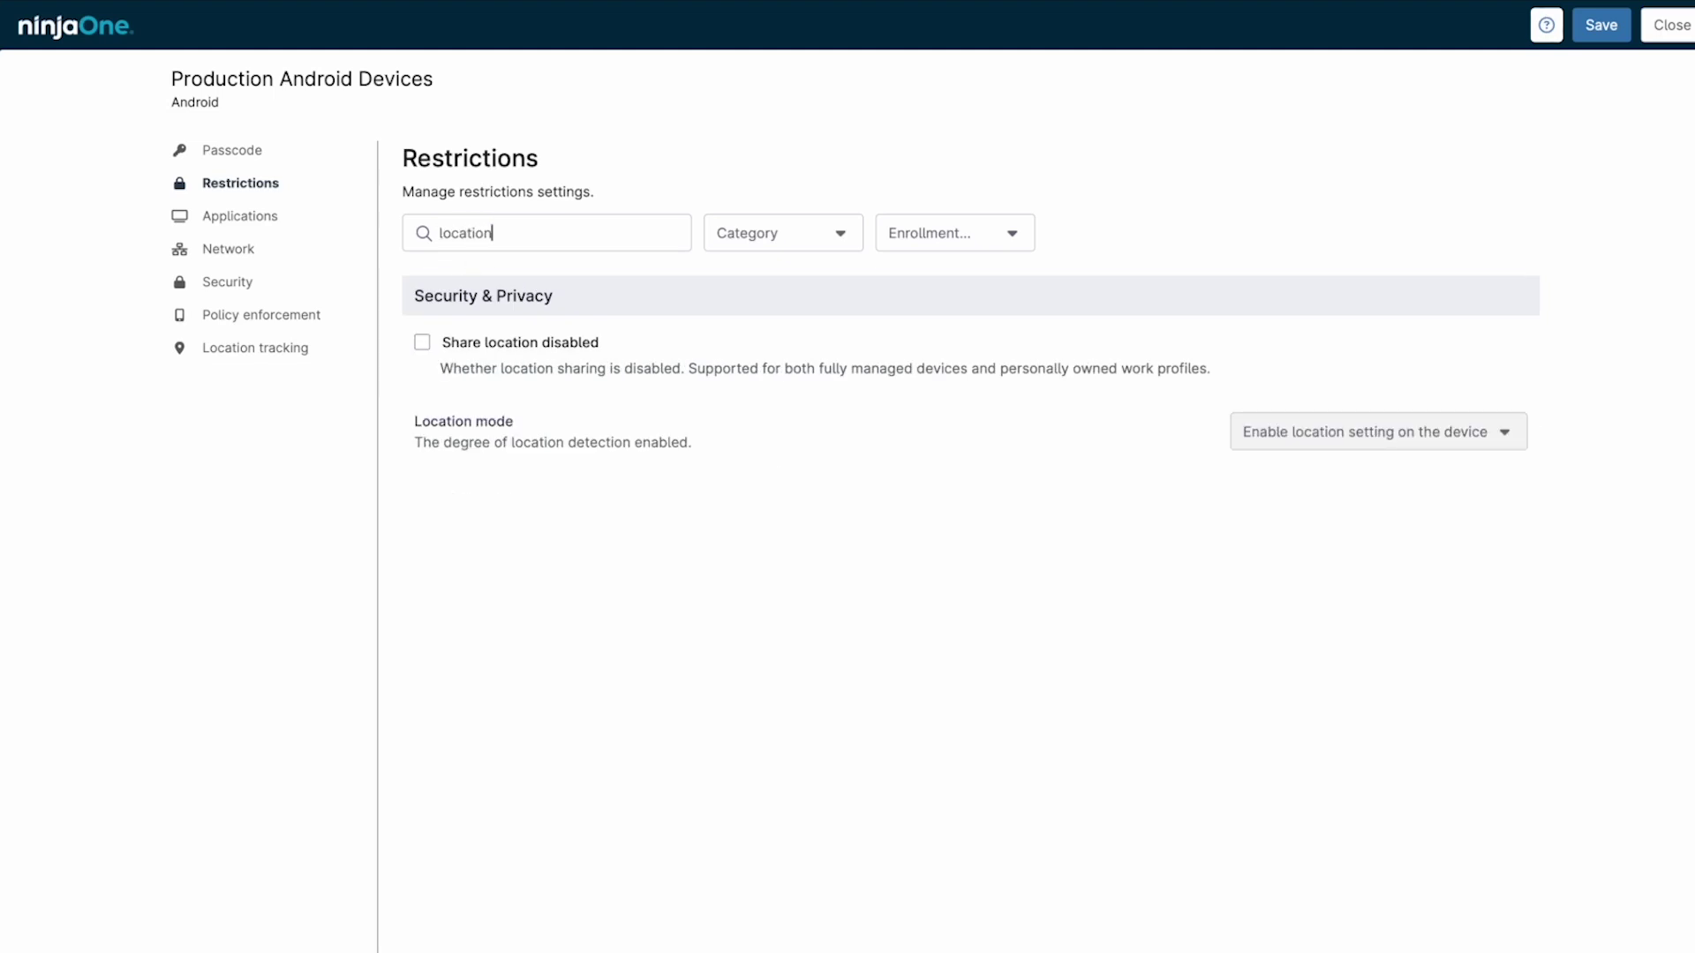
{"action": "left_click", "coordinate": [422, 344]}
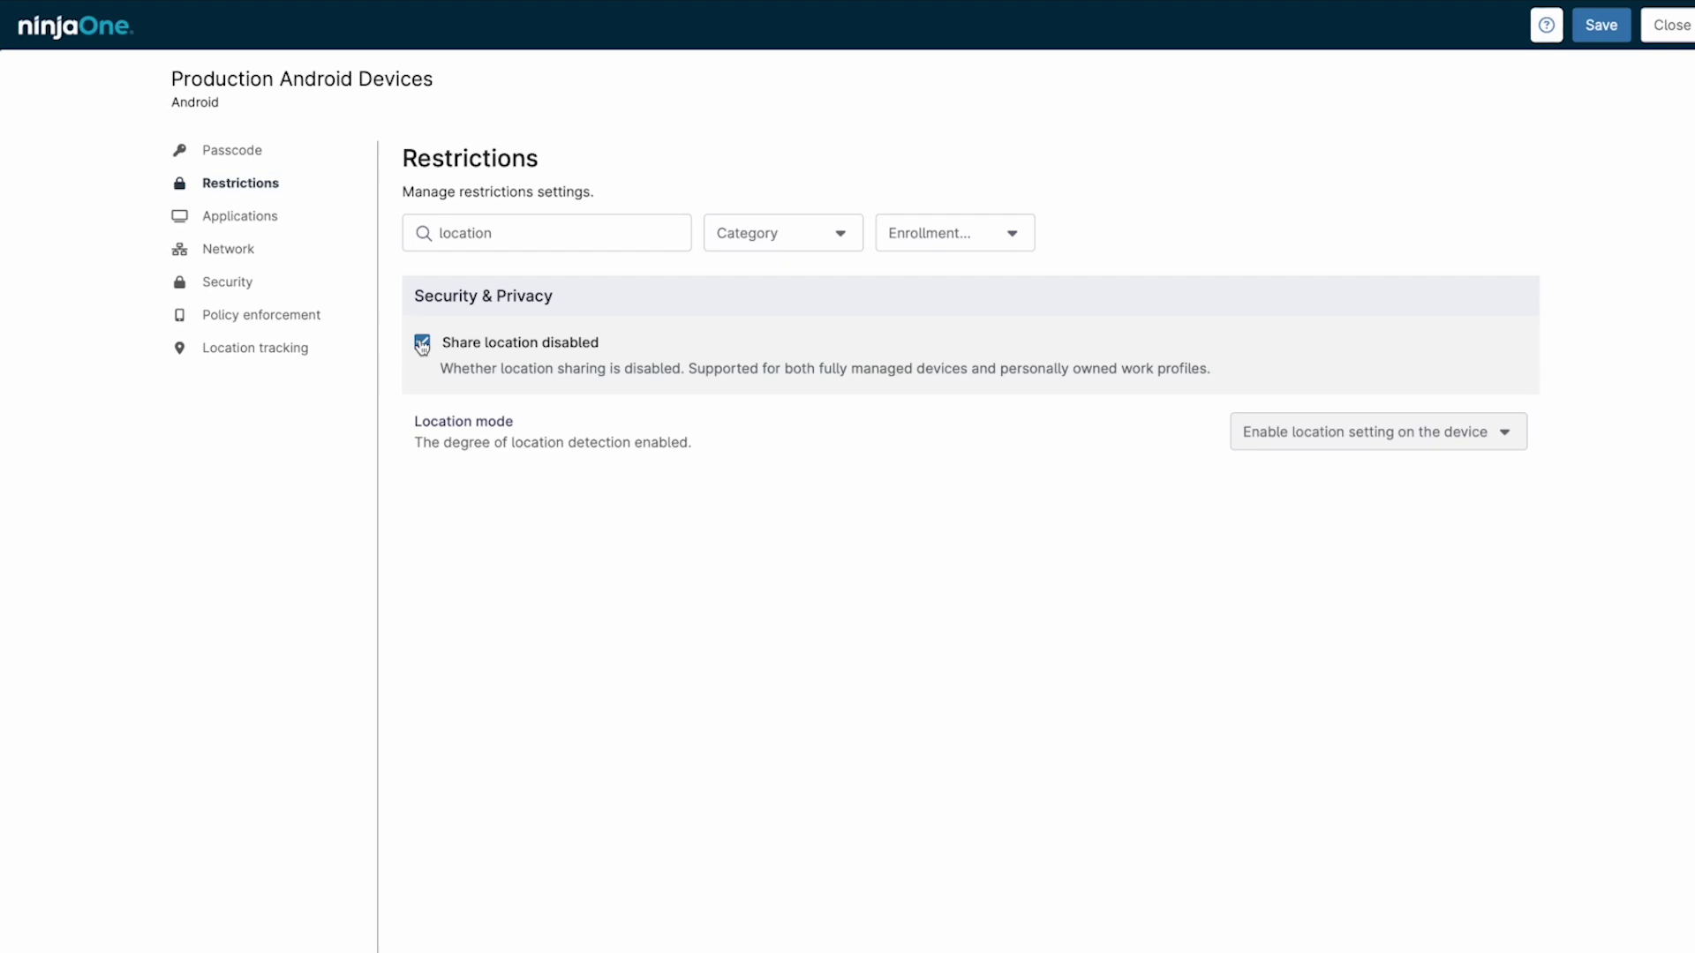
{"action": "left_click", "coordinate": [242, 216]}
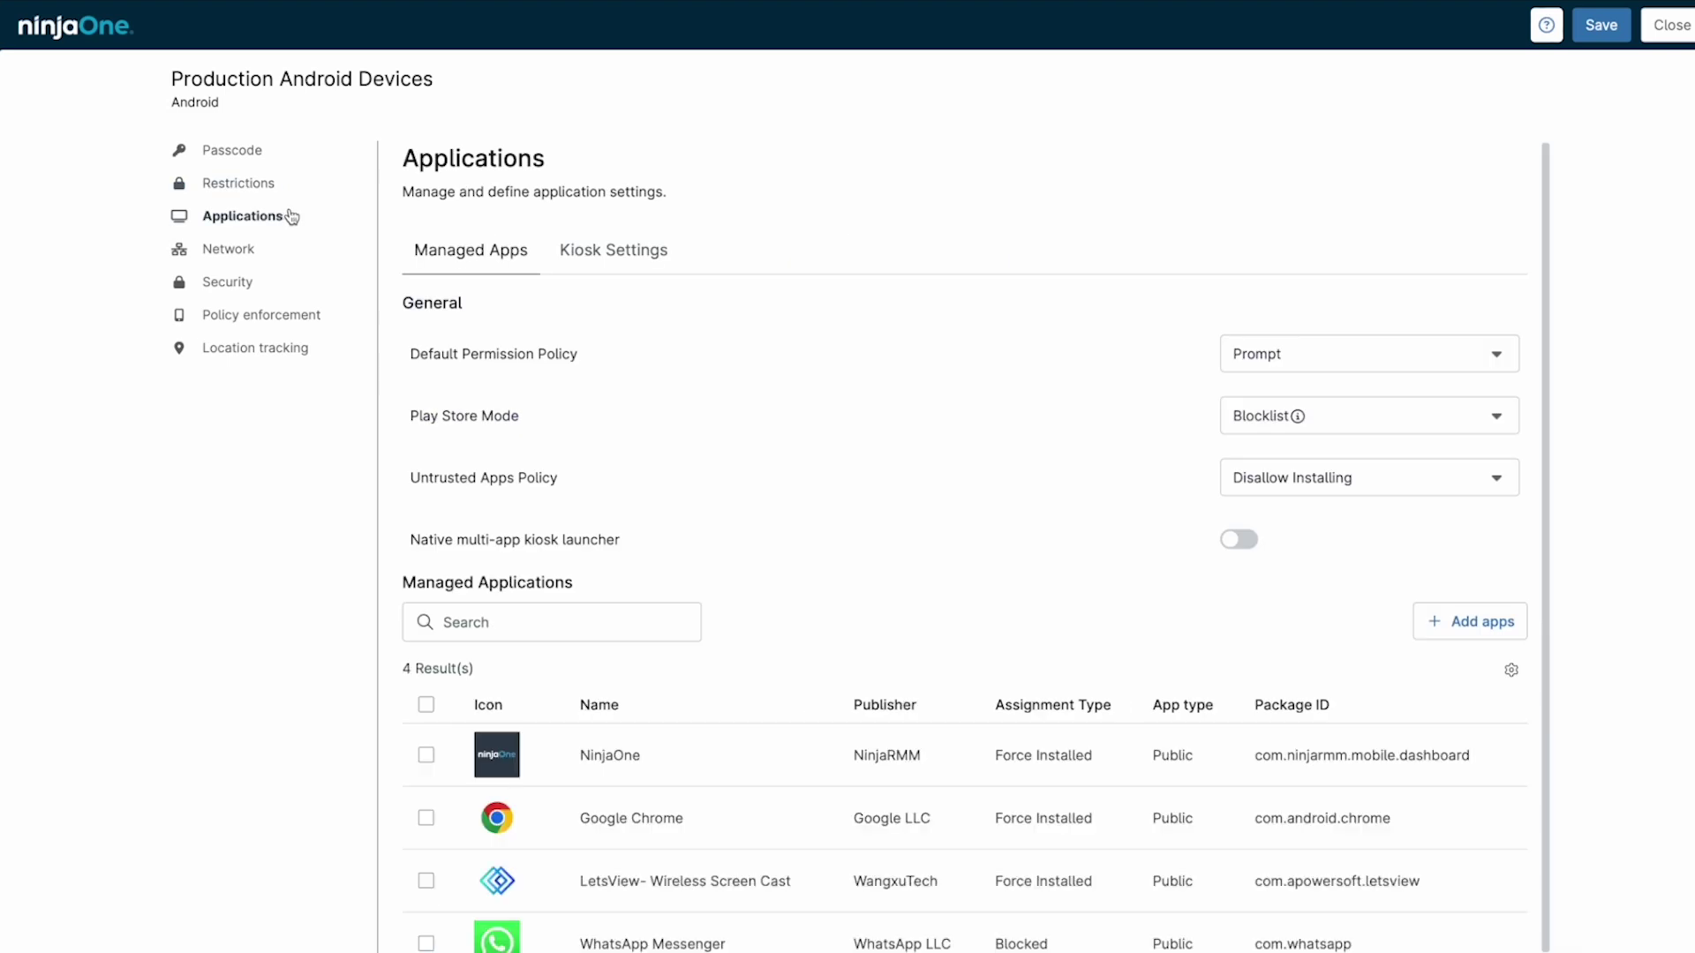
Review the policy's empty Wi-Fi network list, then move to its Security settings
{"action": "left_click", "coordinate": [232, 250]}
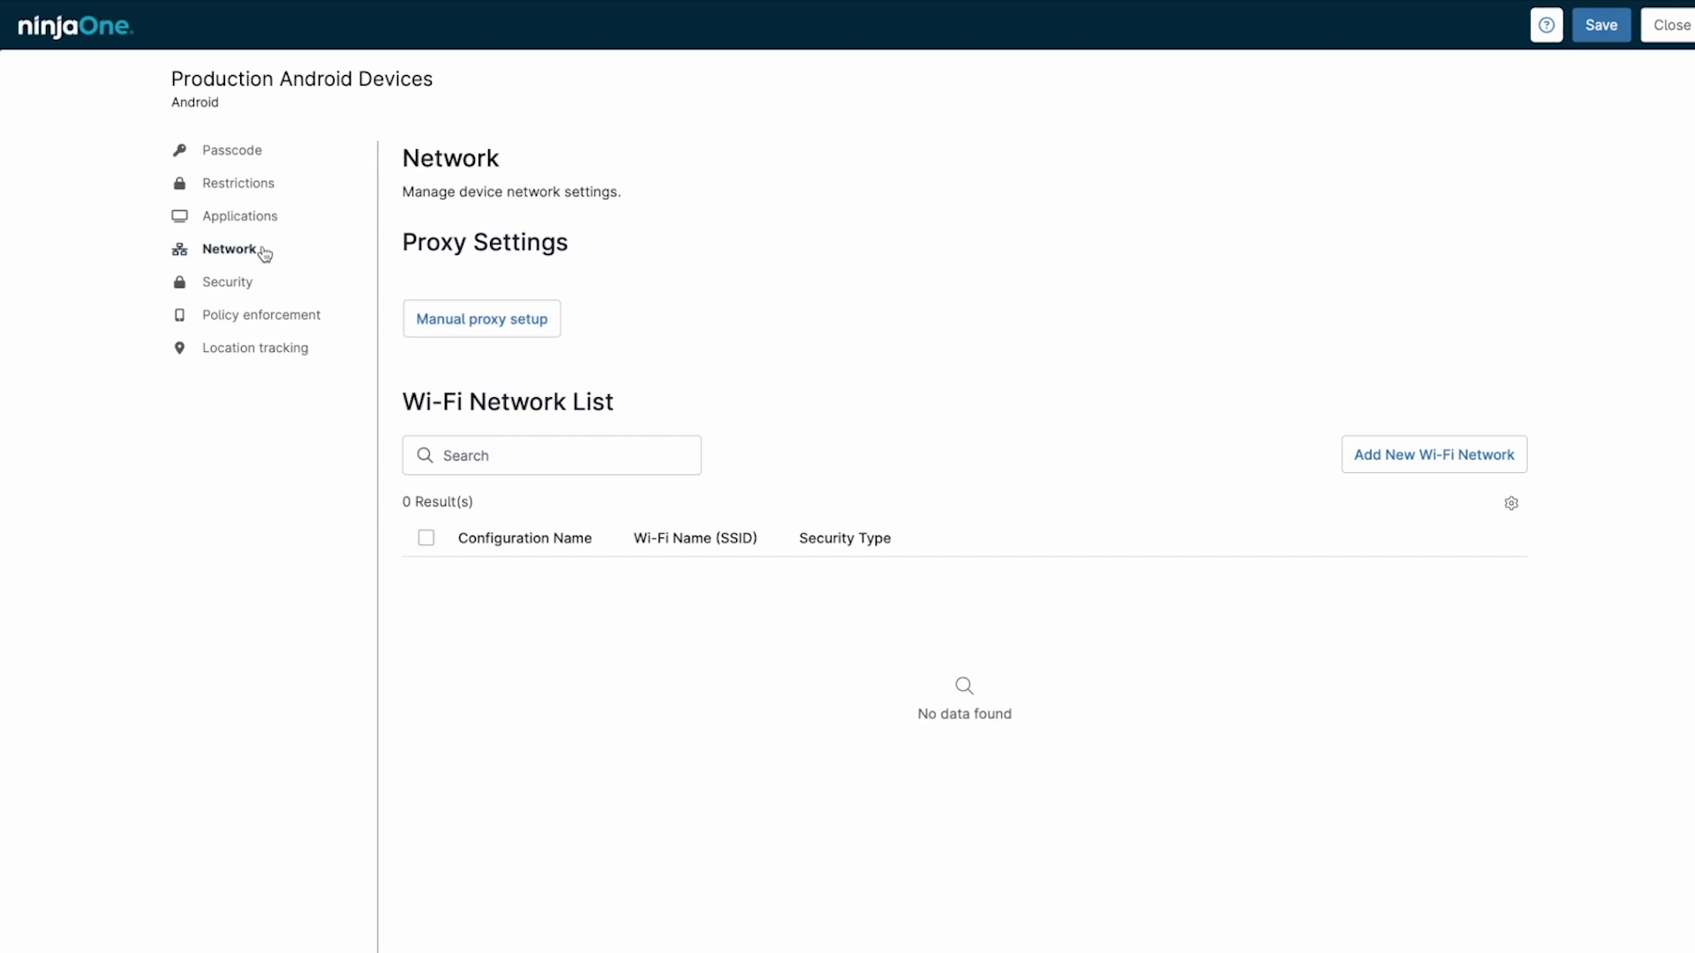
{"action": "left_click", "coordinate": [232, 282]}
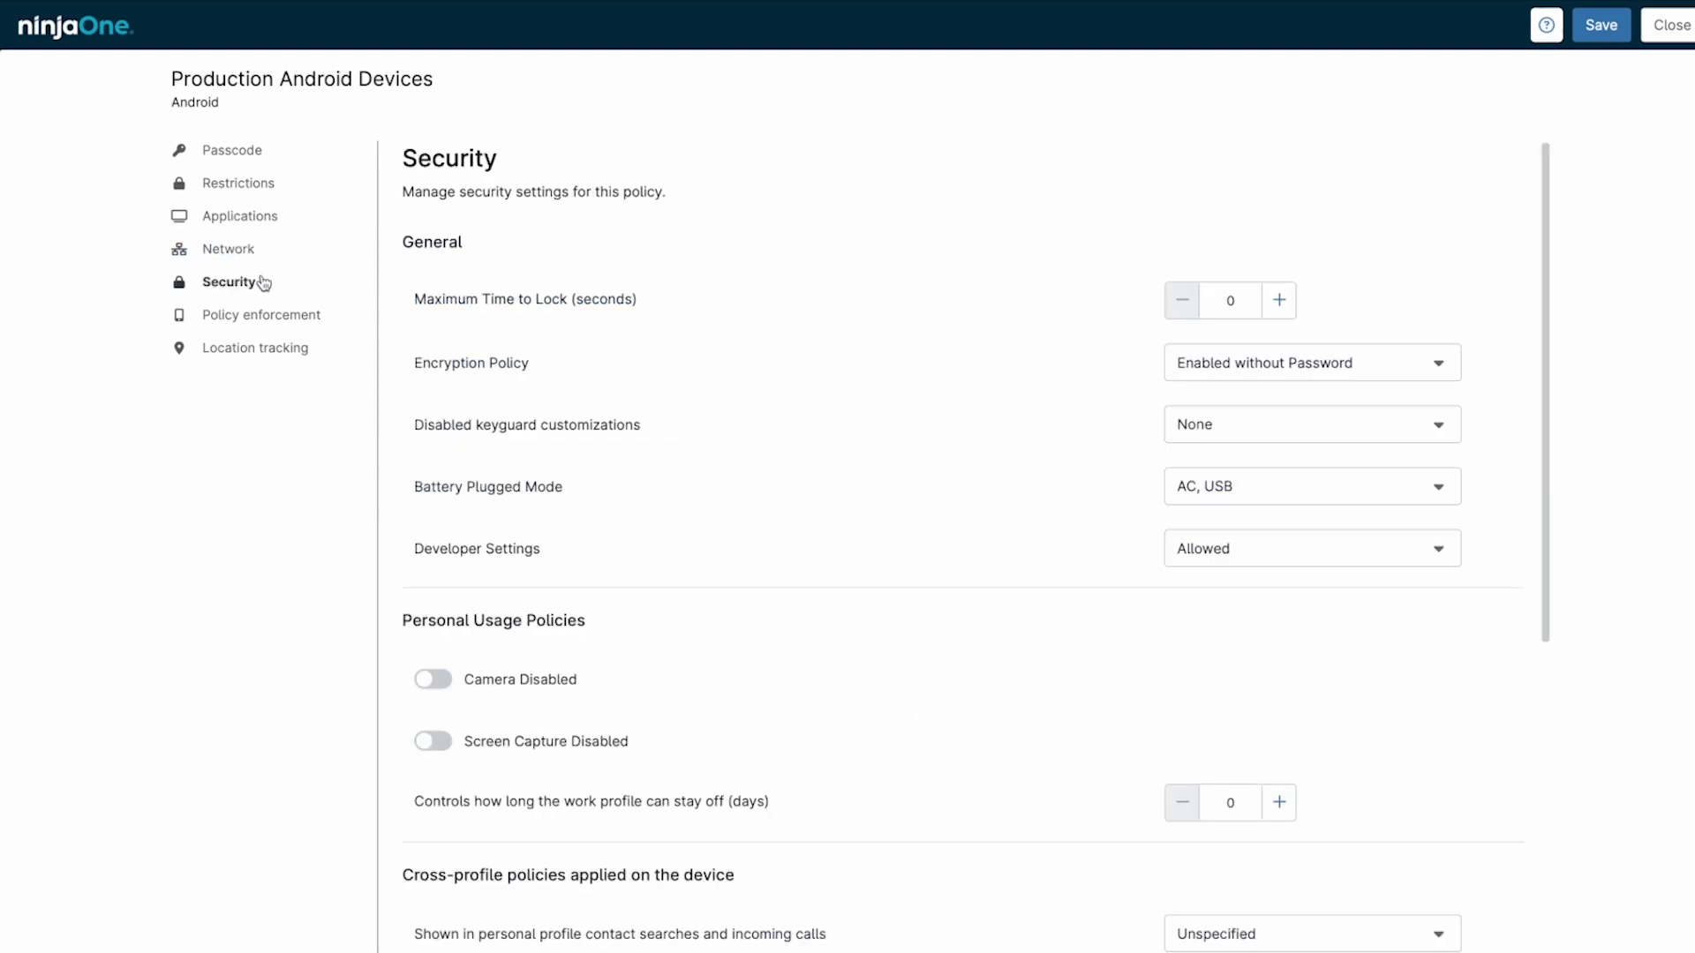